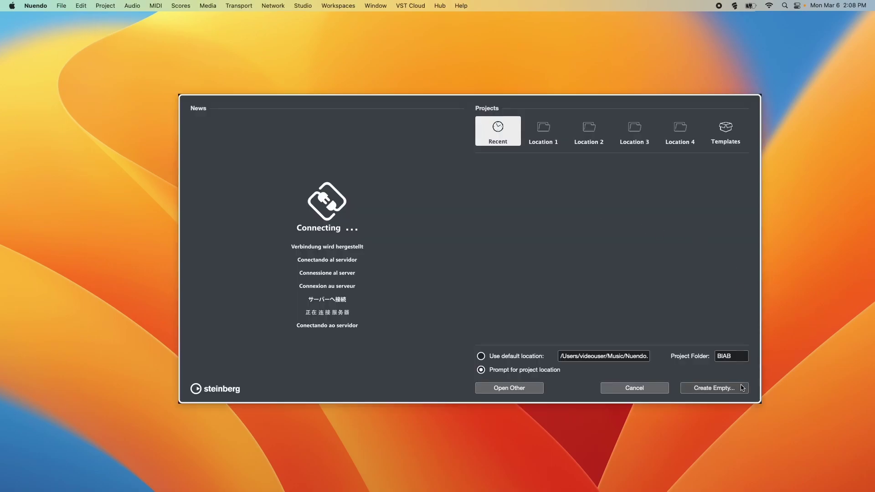
# Create an empty project, Untitled1, from the Steinberg Hub.
pyautogui.click(742, 388)
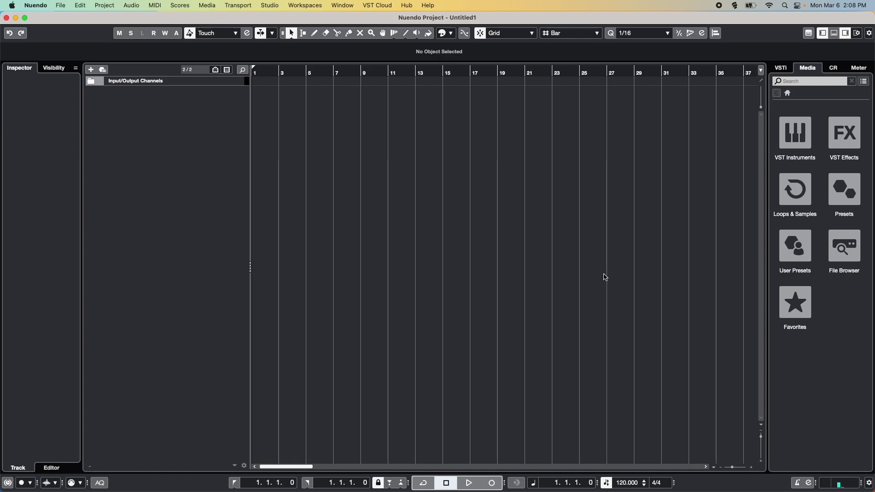
pyautogui.click(277, 6)
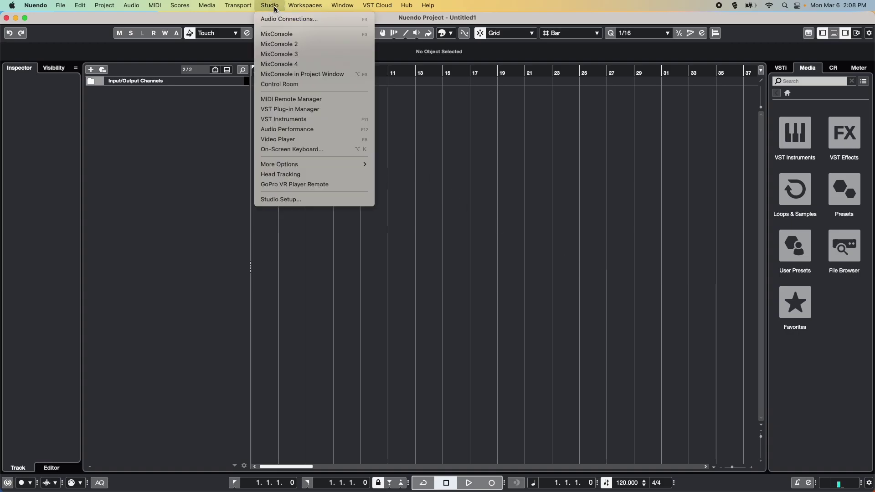
pyautogui.click(286, 110)
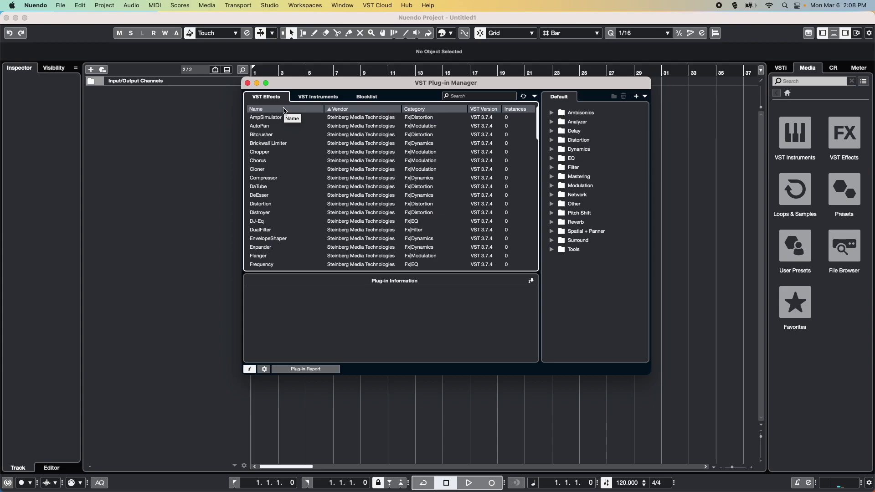
pyautogui.click(322, 97)
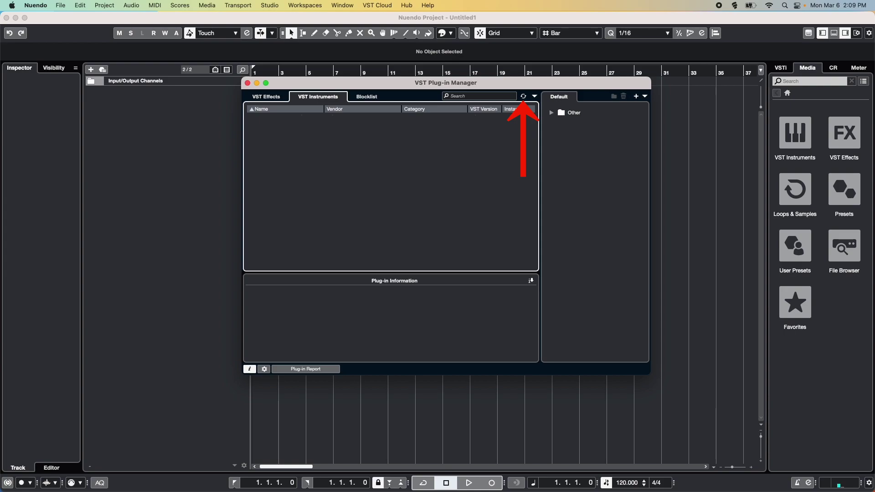
pyautogui.click(375, 99)
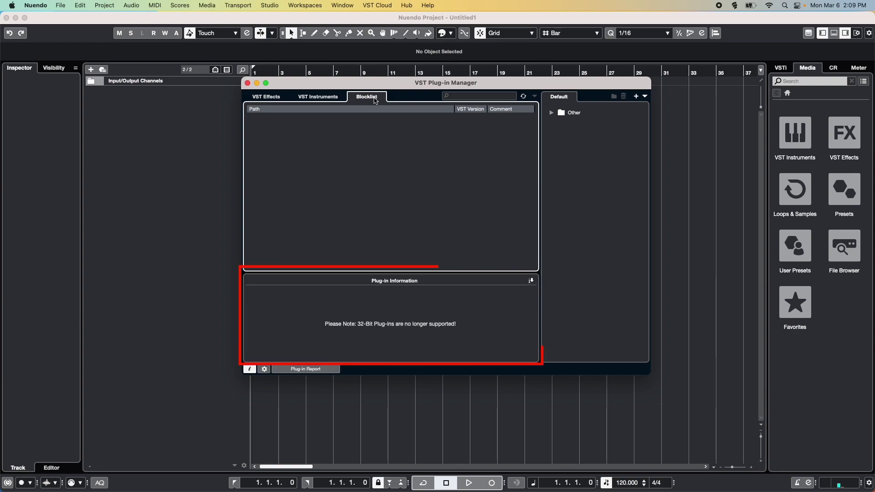
pyautogui.click(318, 96)
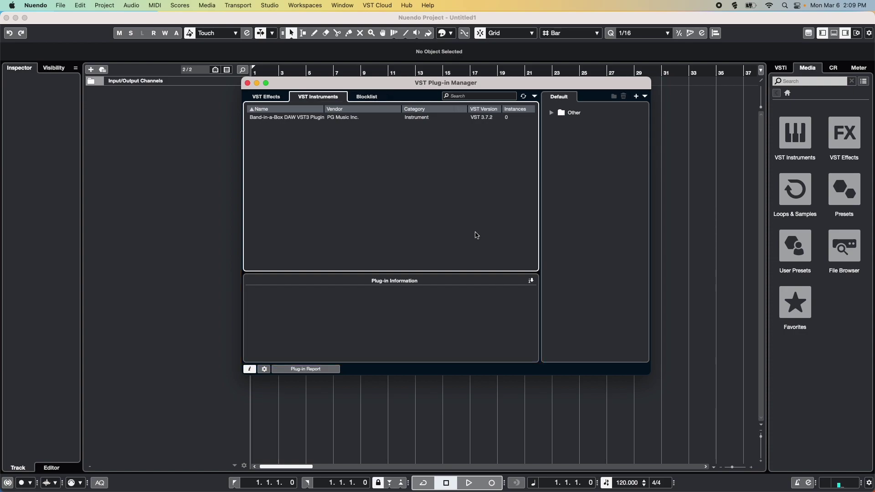
pyautogui.click(247, 83)
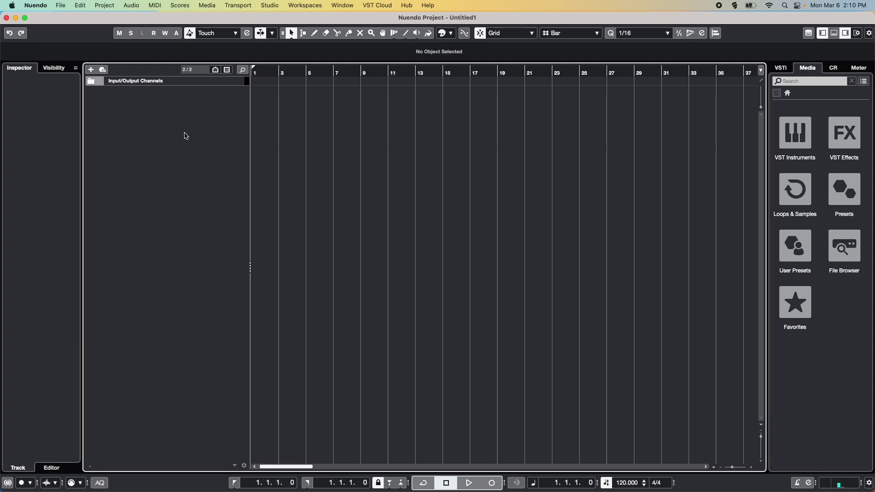
# Add an instrument track named BIAB that loads the Band-in-a-Box DAW VST3 Plugin.
pyautogui.click(91, 69)
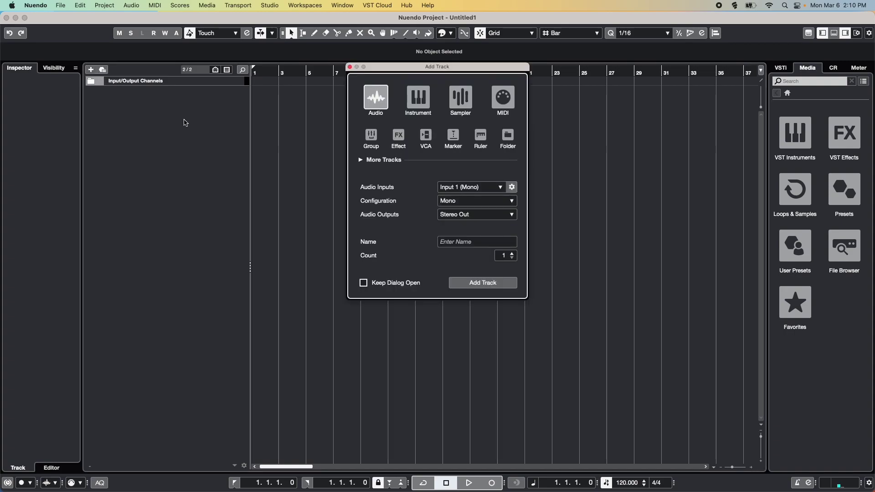
pyautogui.click(422, 100)
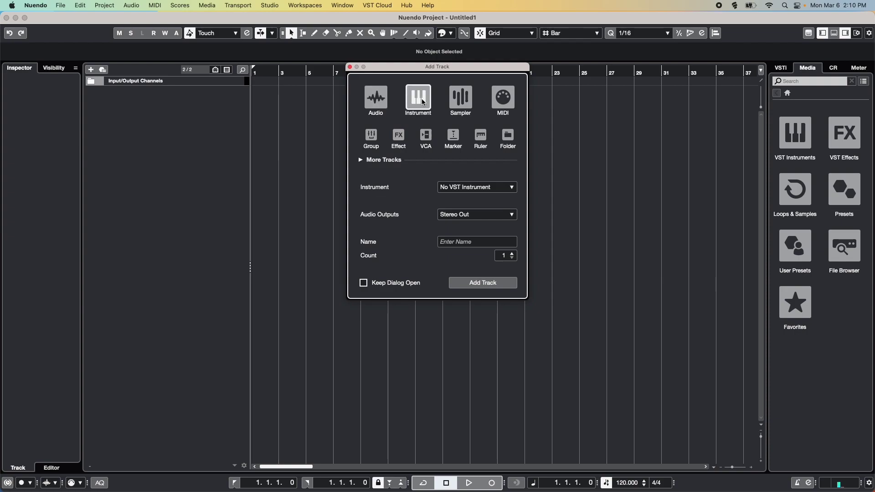
pyautogui.click(509, 188)
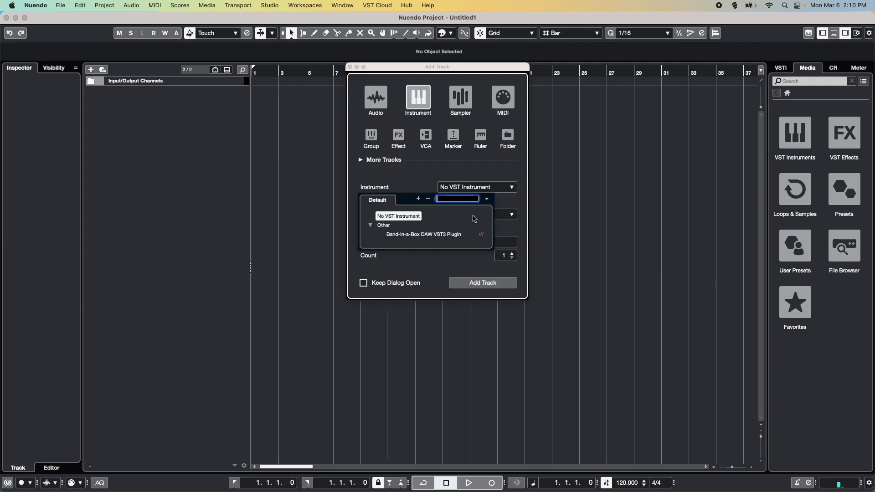
pyautogui.click(449, 234)
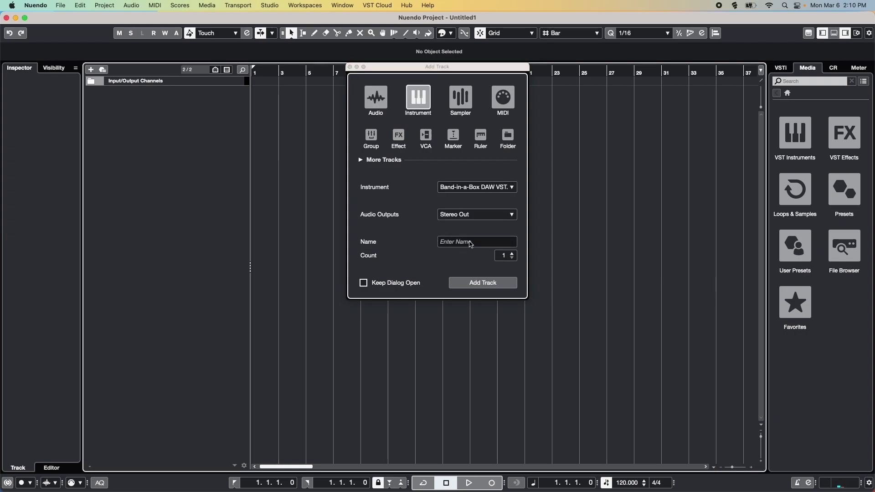
pyautogui.click(470, 244)
pyautogui.write('BIAB')
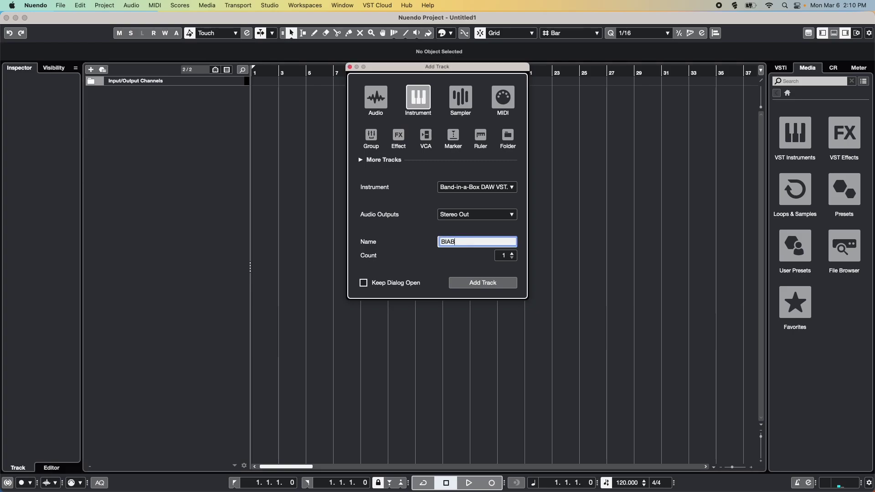
pyautogui.click(481, 284)
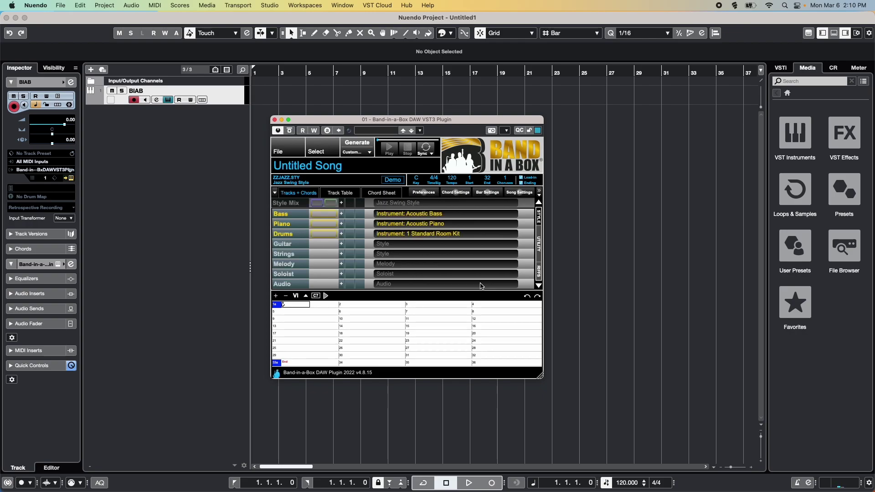
# Open the plugin's Folder Locations preferences and try fixing the Band-in-a-Box path automatically.
pyautogui.click(433, 193)
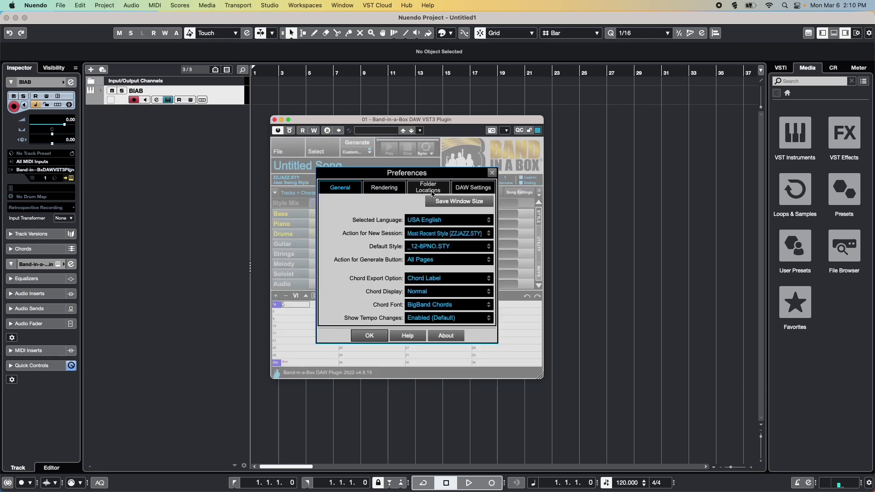
pyautogui.click(445, 189)
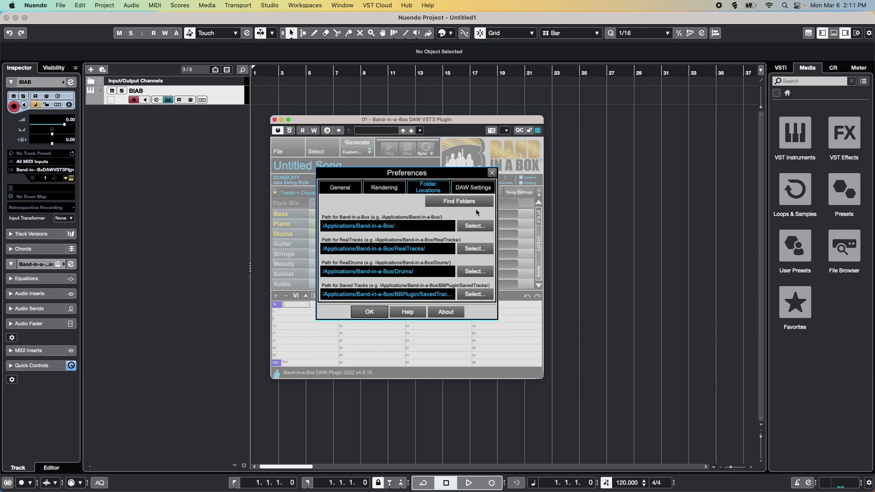
pyautogui.press('BackSpace')
pyautogui.press('BackSpace')
pyautogui.press('BackSpace')
pyautogui.press('BackSpace')
pyautogui.press('BackSpace')
pyautogui.press('BackSpace')
pyautogui.press('BackSpace')
pyautogui.press('BackSpace')
pyautogui.press('BackSpace')
pyautogui.press('BackSpace')
pyautogui.press('BackSpace')
pyautogui.press('BackSpace')
pyautogui.press('BackSpace')
pyautogui.press('BackSpace')
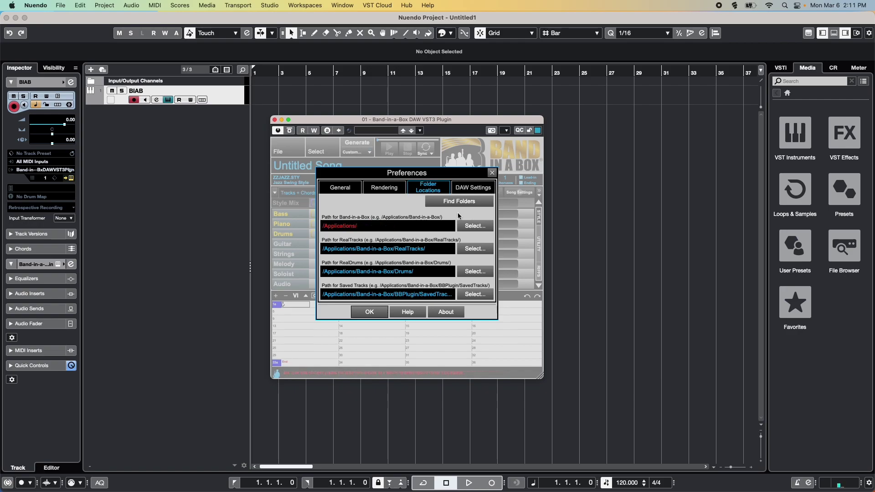
pyautogui.click(485, 201)
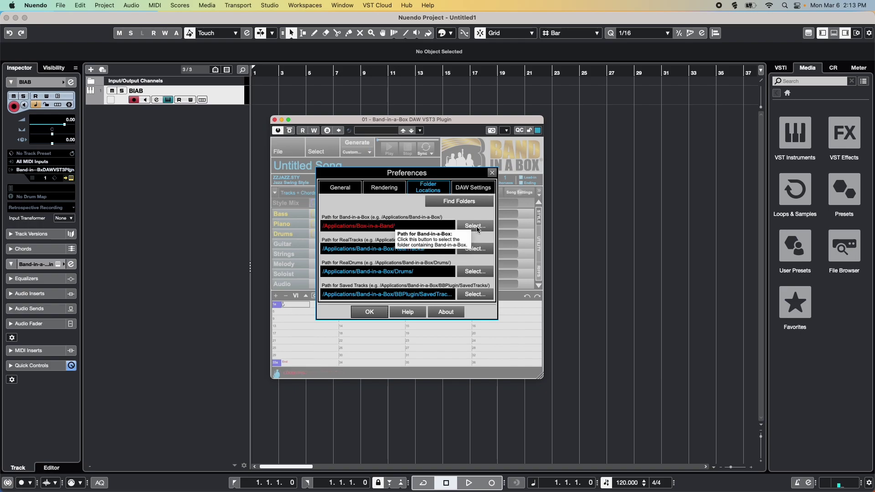
# Select /Applications/Band-in-a-Box as the plugin's program folder.
pyautogui.click(477, 226)
pyautogui.click(290, 120)
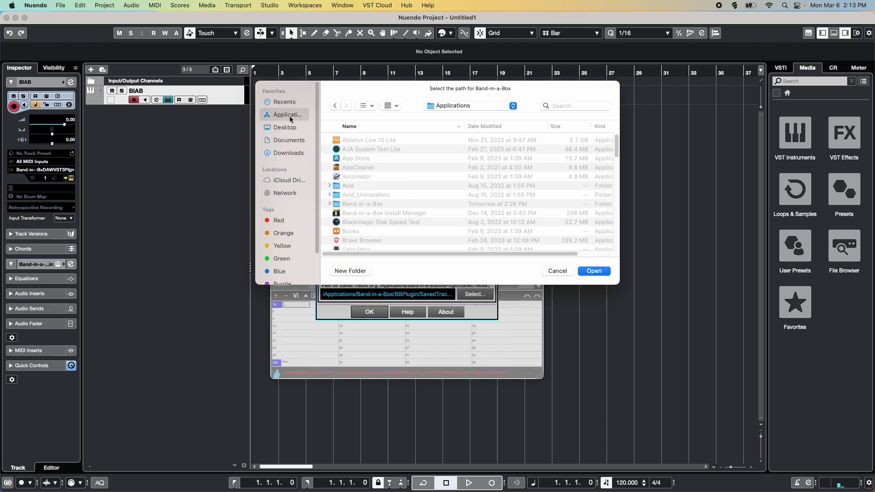
pyautogui.doubleClick(382, 205)
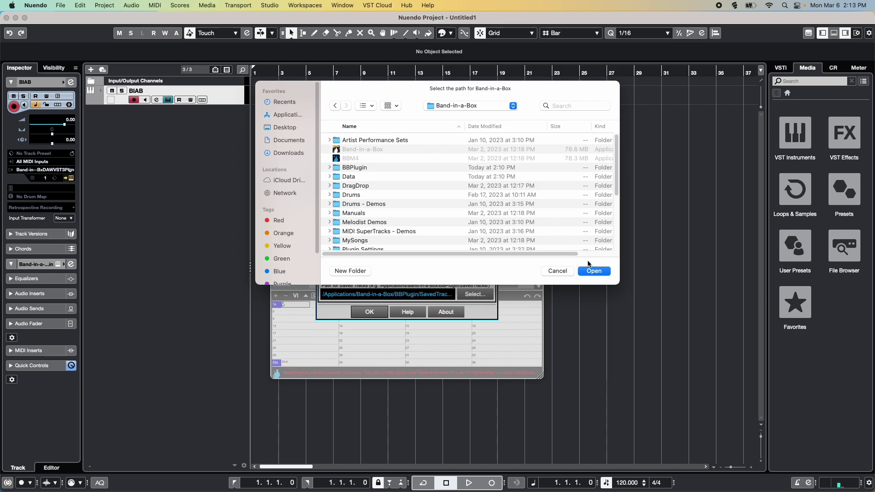
pyautogui.click(595, 273)
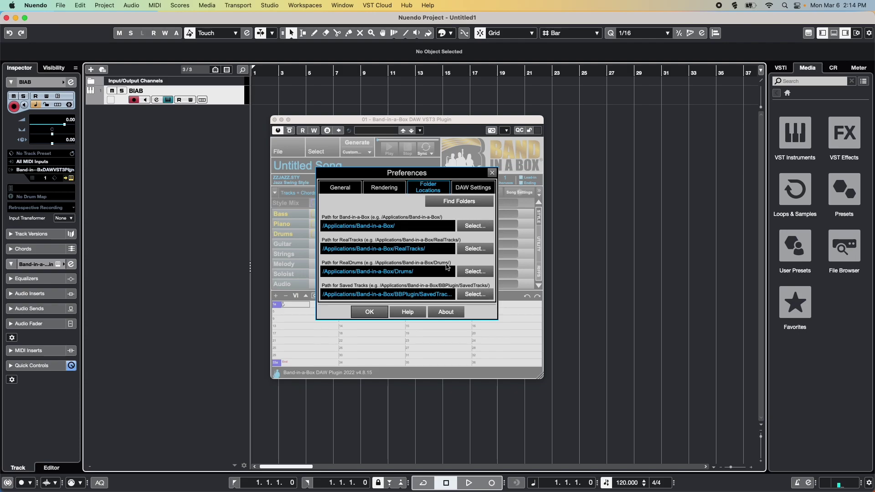
# Review the General, Rendering and DAW Settings tabs, then close the plugin Preferences.
pyautogui.click(356, 189)
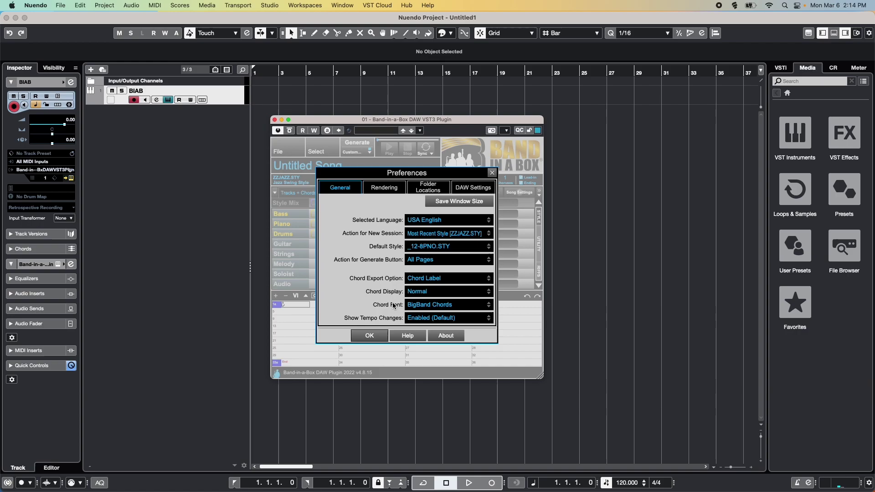
pyautogui.click(402, 191)
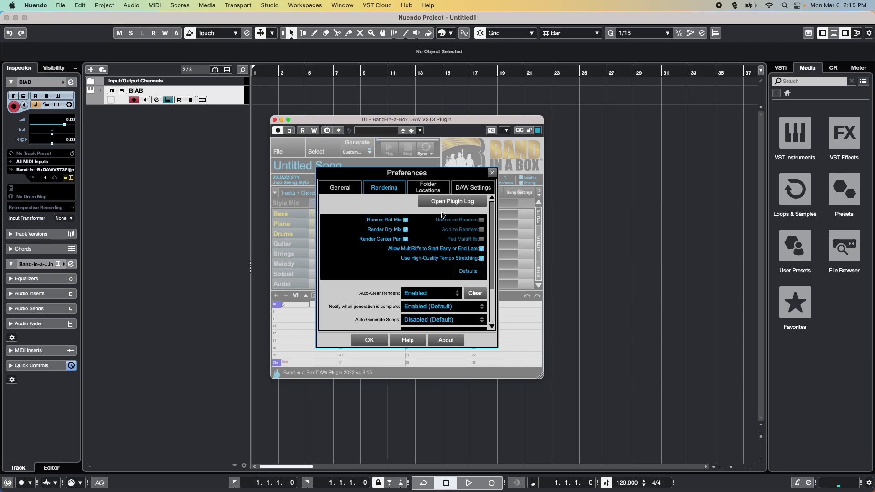
pyautogui.click(470, 193)
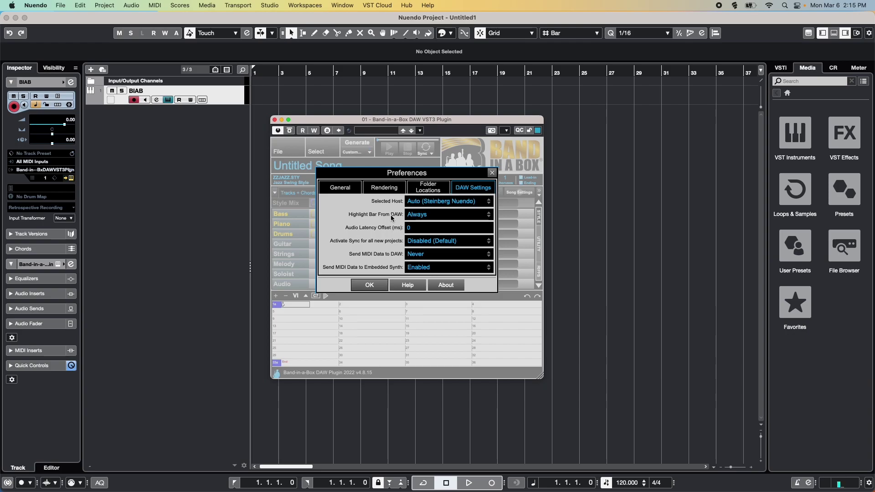
pyautogui.moveTo(411, 207)
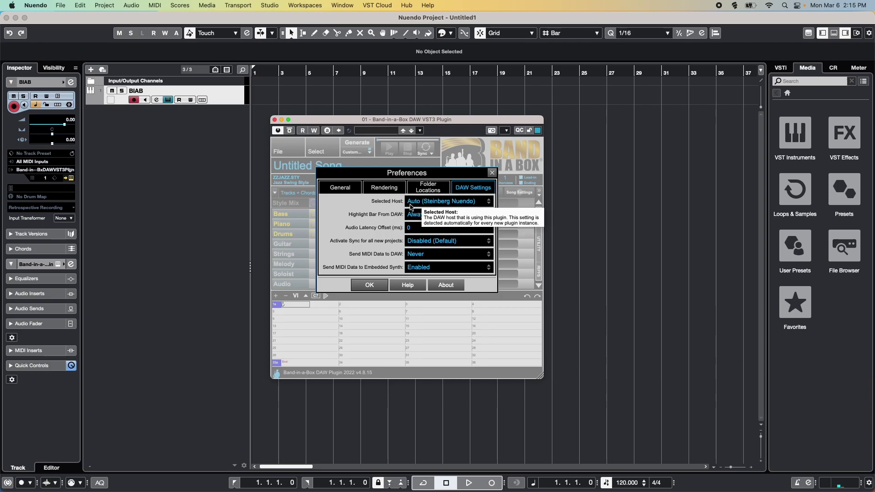
pyautogui.press('Escape')
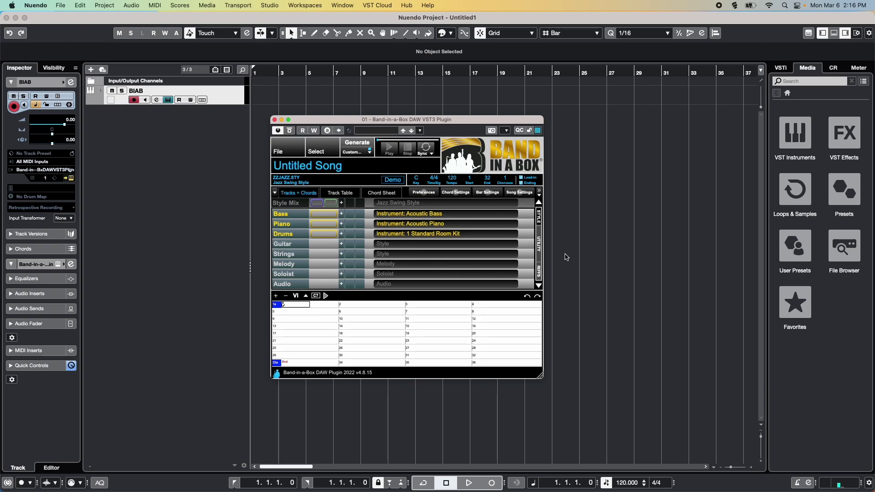
pyautogui.click(290, 151)
pyautogui.click(307, 173)
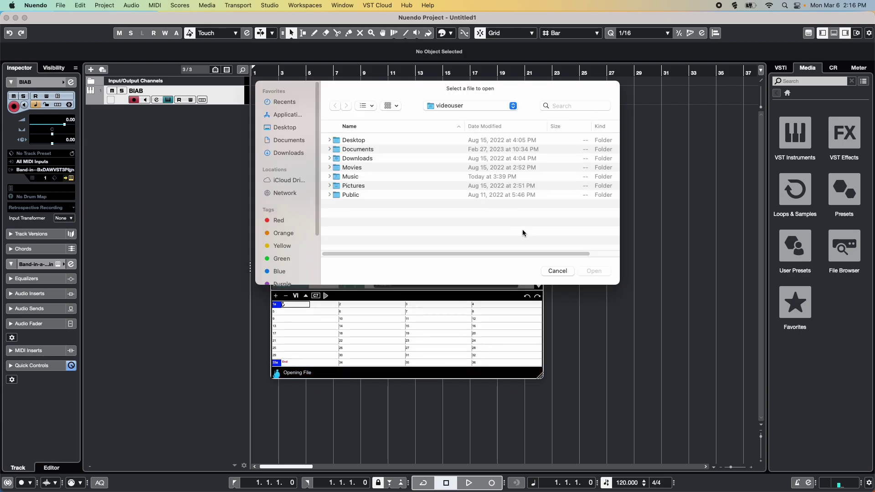
pyautogui.doubleClick(361, 177)
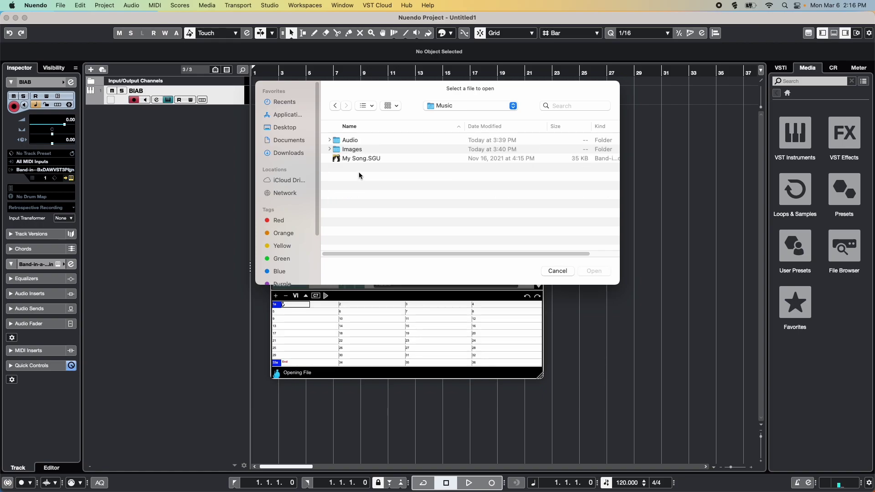
pyautogui.press('Escape')
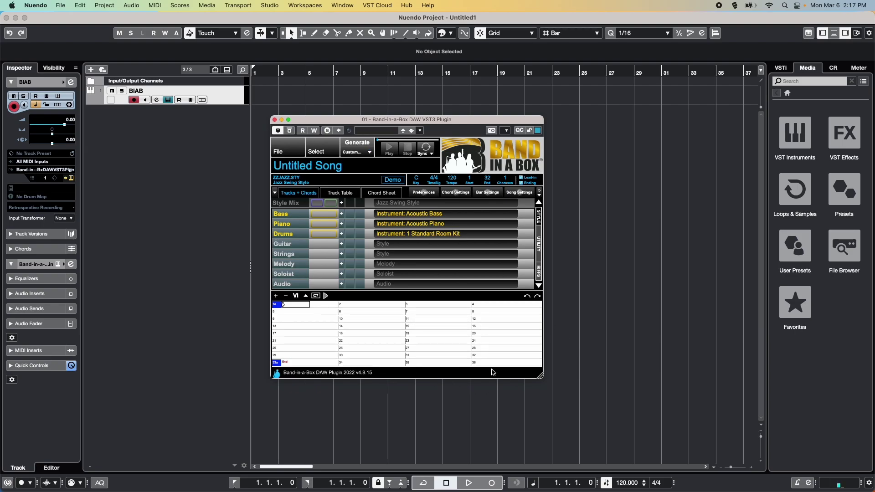
# Enter chords C F G C F G C A B F G C B G F A and set the song end to bar 8.
pyautogui.click(295, 305)
pyautogui.write('C F G C F G C A B F G')
pyautogui.write(' C B G F A')
pyautogui.click(488, 180)
pyautogui.write('8')
pyautogui.press('Return')
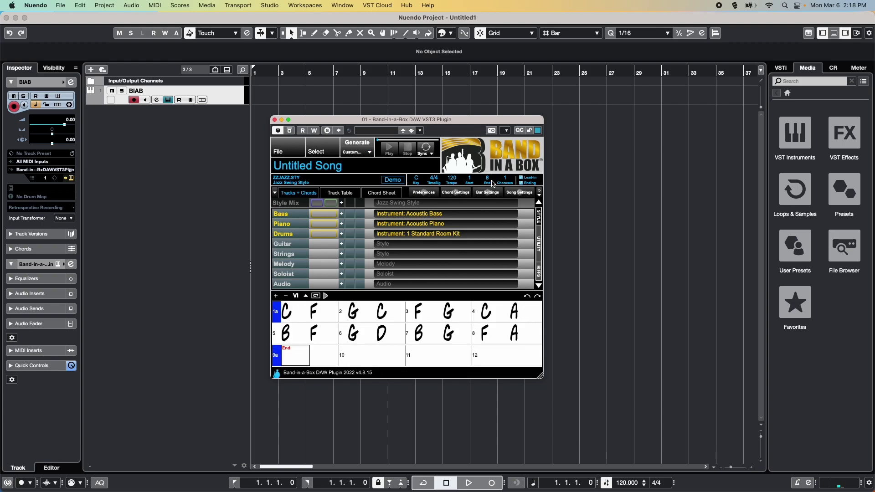
# Open the StylePicker and fast-rebuild it from PG Music styles only, giving 3,403 styles.
pyautogui.click(286, 184)
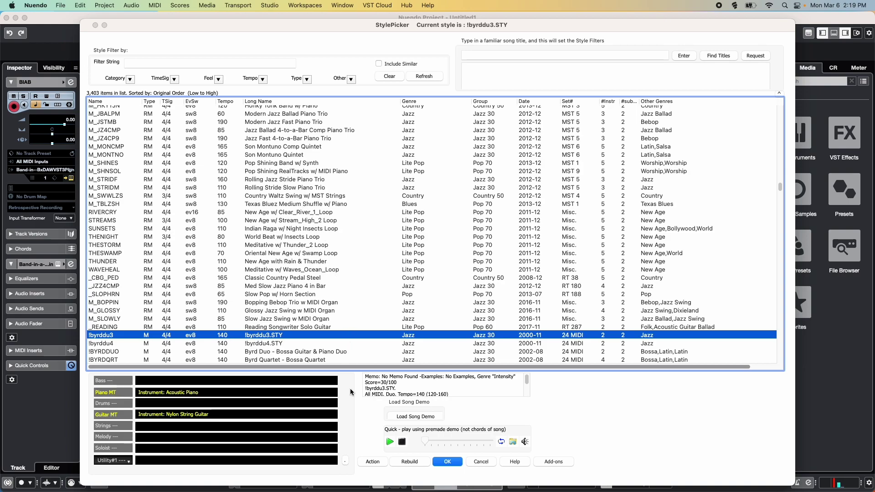
pyautogui.click(412, 461)
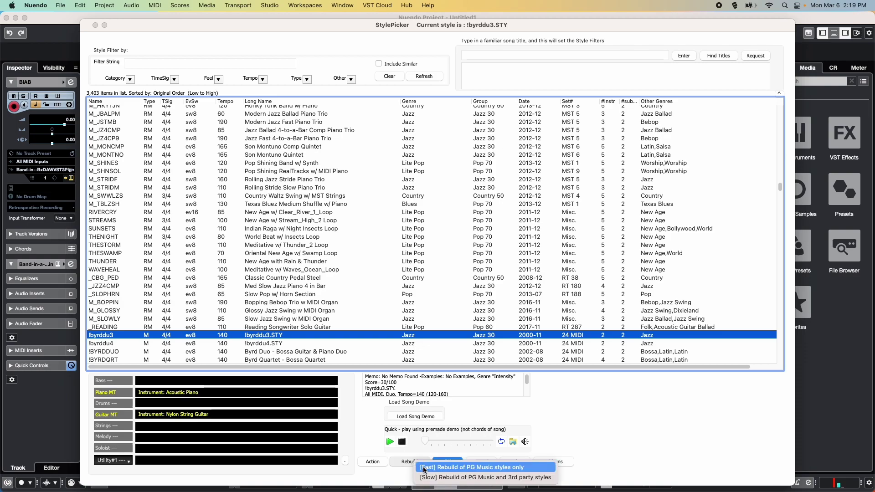
pyautogui.click(423, 468)
pyautogui.click(424, 280)
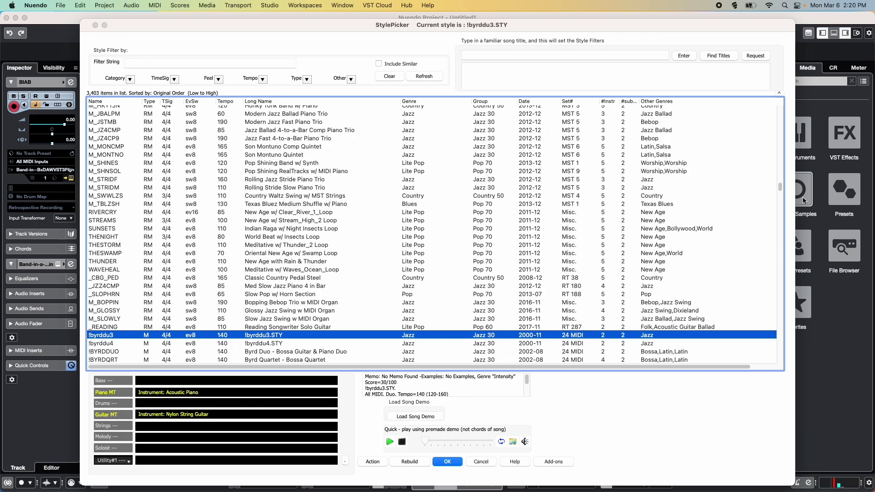
pyautogui.moveTo(780, 187); pyautogui.dragTo(780, 160)
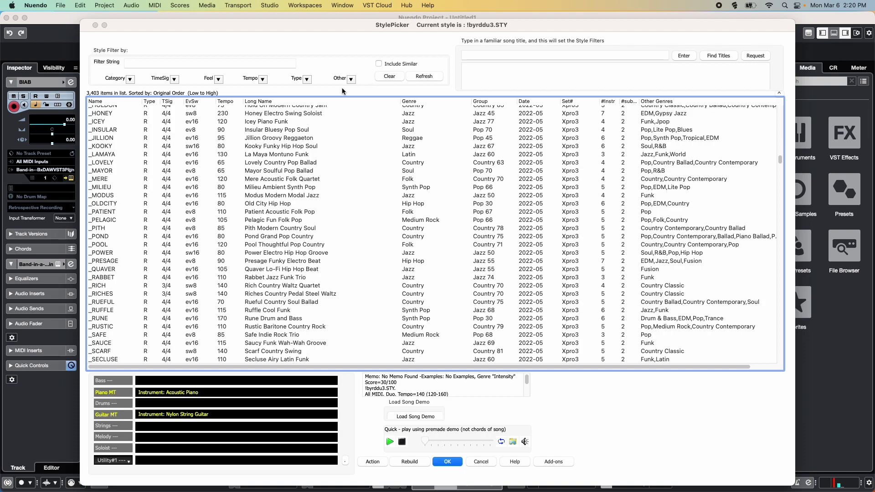
# Filter styles by Latin, tempo 130 and 'bossa', then audition and apply _BULB Bulb Funky Bossa Groove.
pyautogui.click(130, 79)
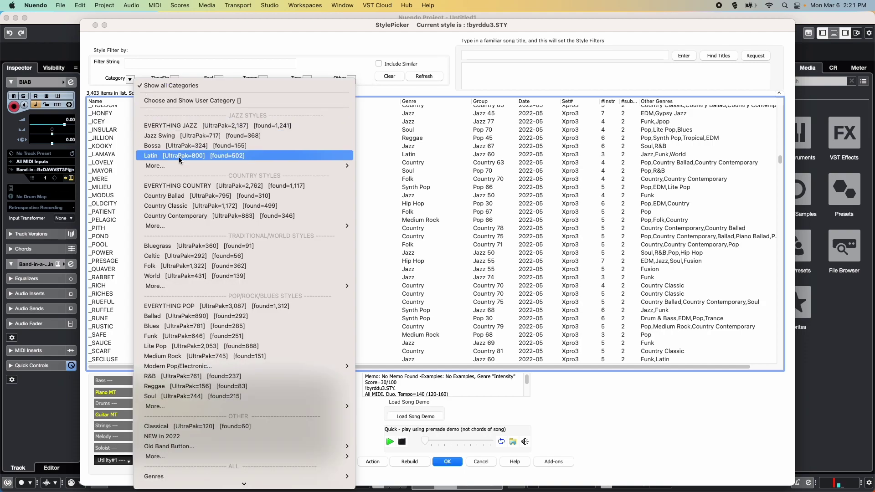
pyautogui.click(180, 156)
pyautogui.click(263, 79)
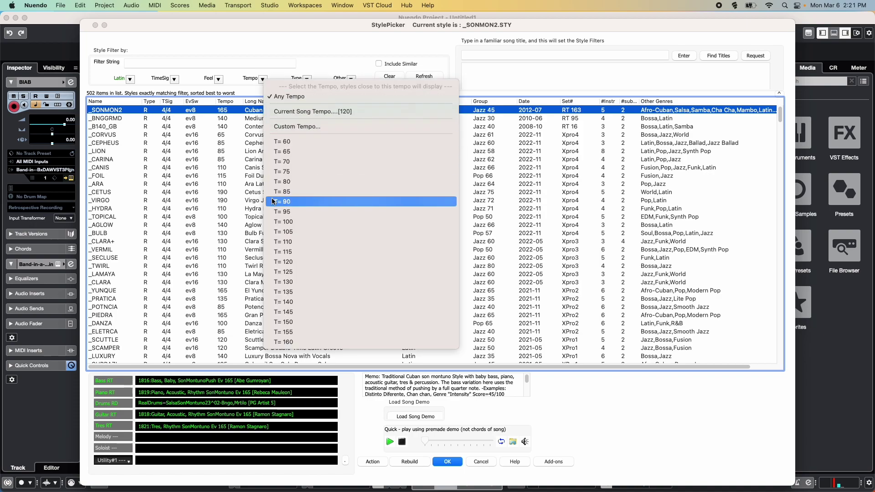
pyautogui.click(279, 282)
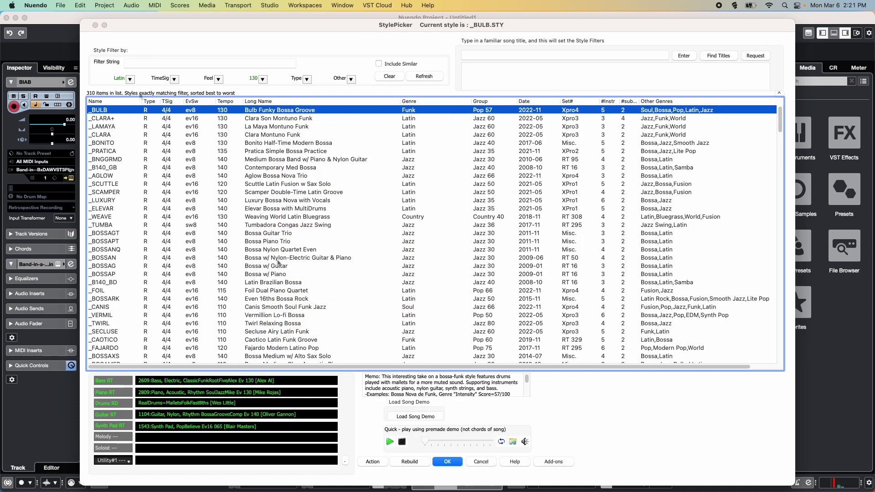
pyautogui.click(137, 64)
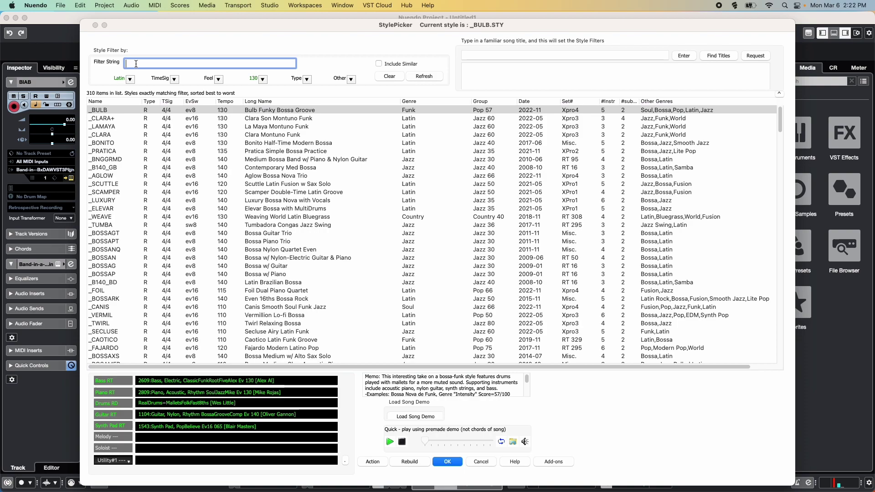
pyautogui.write('bossa')
pyautogui.click(390, 76)
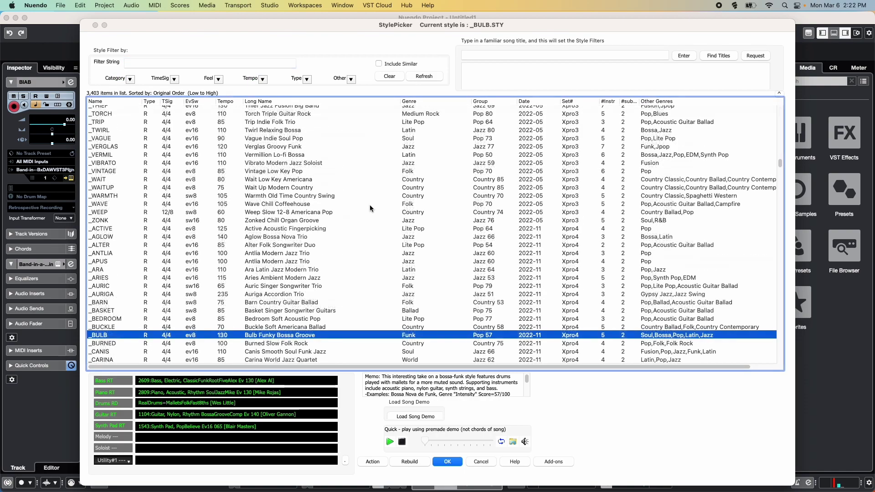
pyautogui.click(317, 336)
pyautogui.click(446, 463)
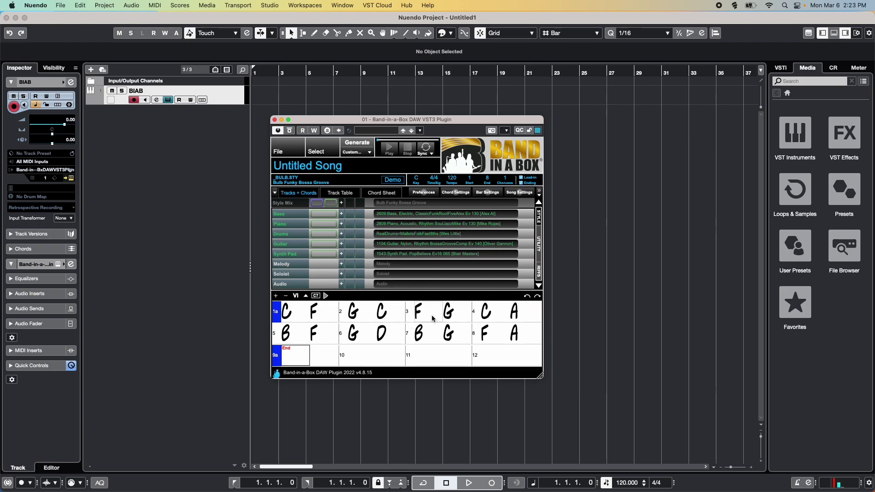
pyautogui.click(386, 267)
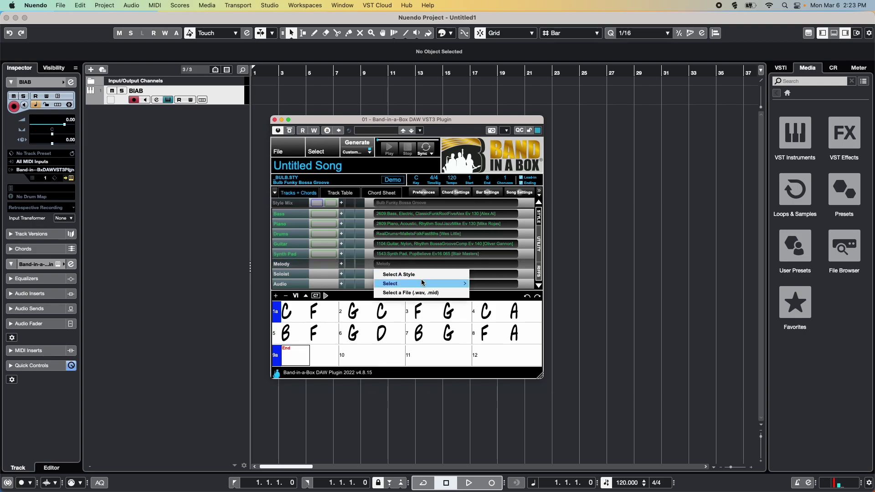
pyautogui.moveTo(440, 285)
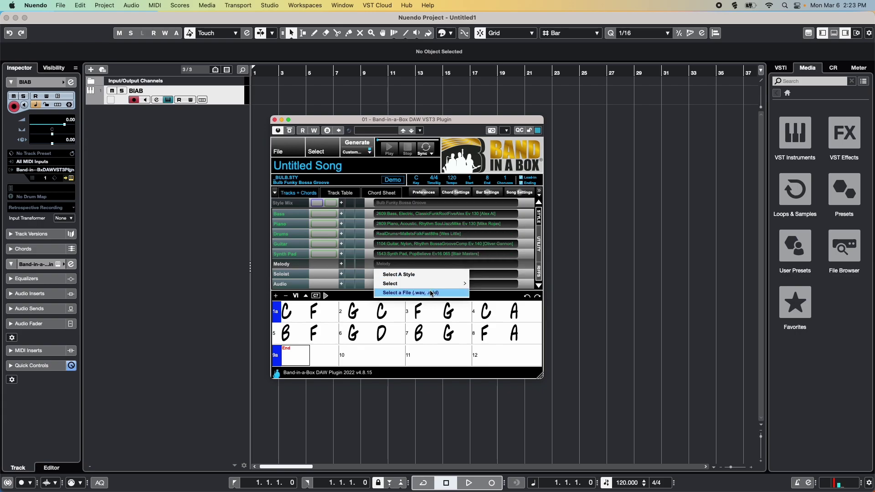
pyautogui.click(447, 295)
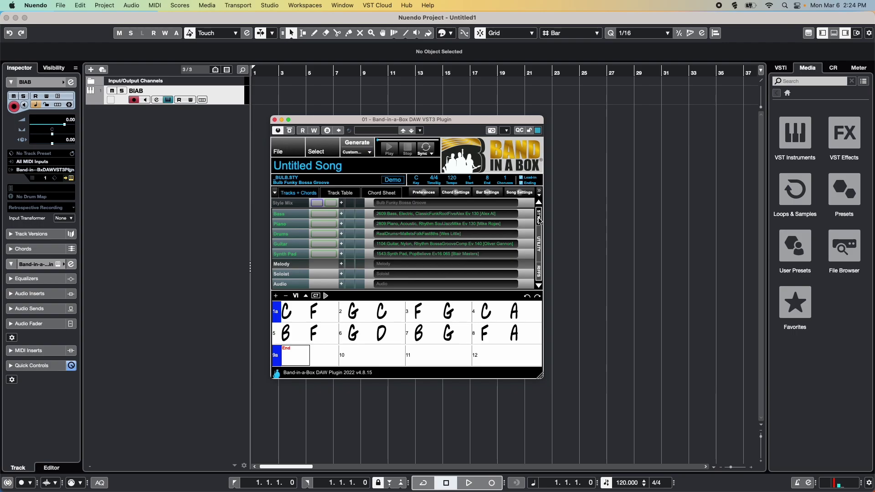
pyautogui.click(540, 244)
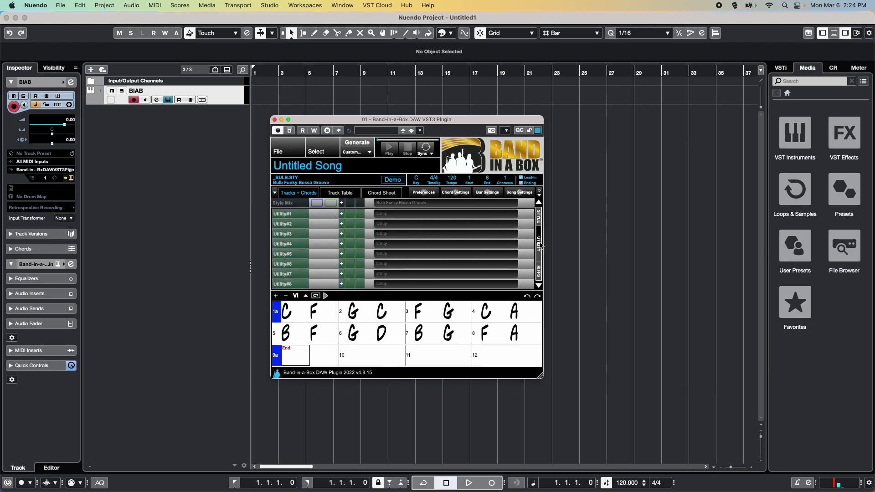
pyautogui.scroll(-2, 540, 258)
pyautogui.scroll(4, 541, 258)
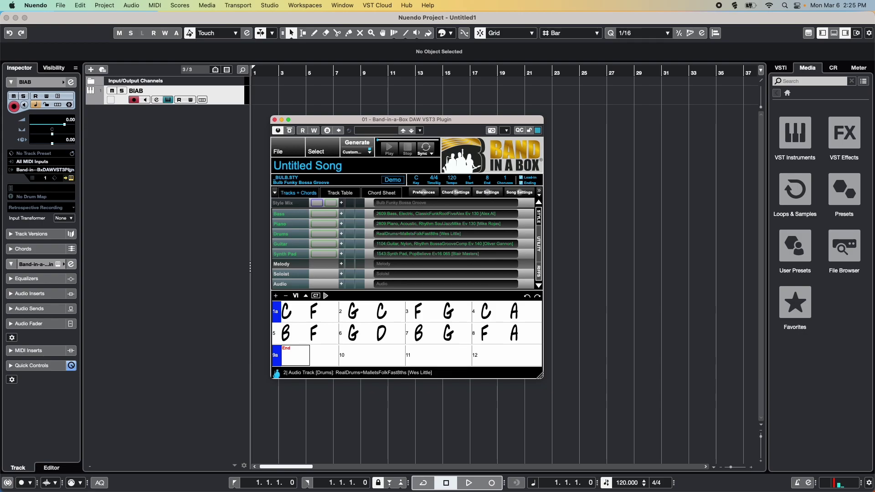
# Open the Drums track's RealDrums Picker and tick the Kick and KickSub stems.
pyautogui.rightClick(388, 235)
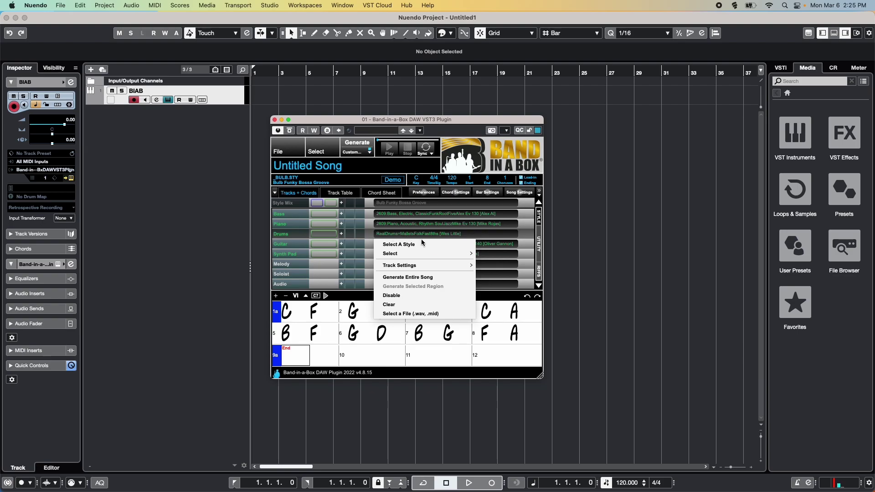
pyautogui.moveTo(447, 254)
pyautogui.click(489, 255)
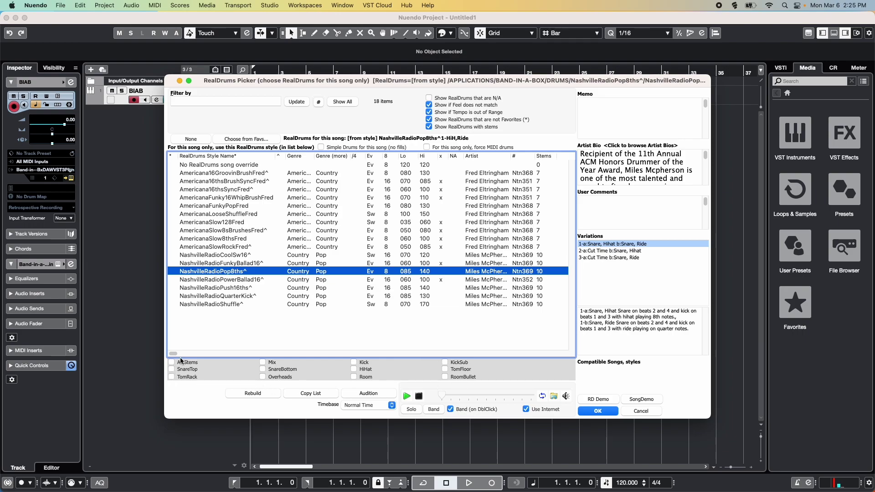
pyautogui.click(197, 364)
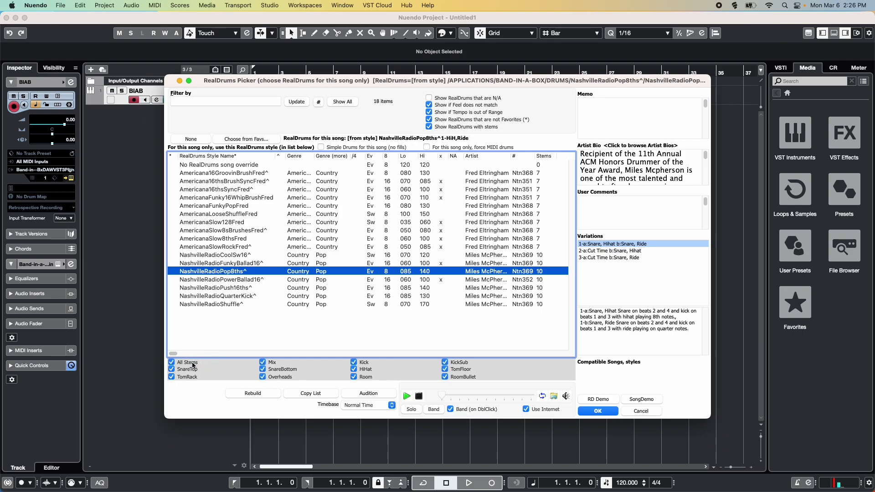
pyautogui.click(197, 364)
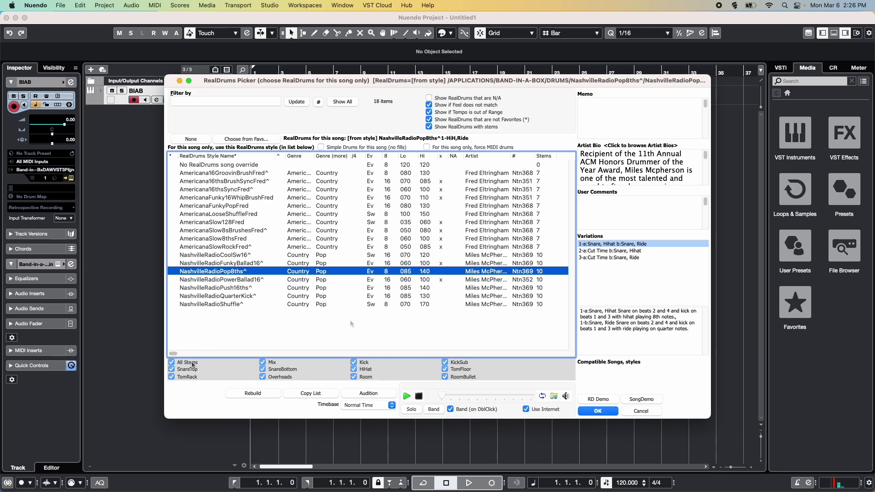
pyautogui.click(354, 362)
pyautogui.click(445, 363)
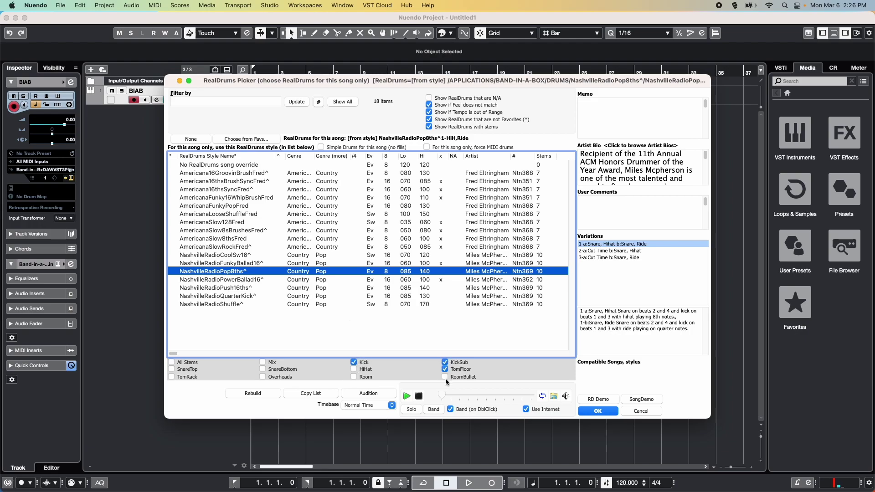
pyautogui.click(445, 377)
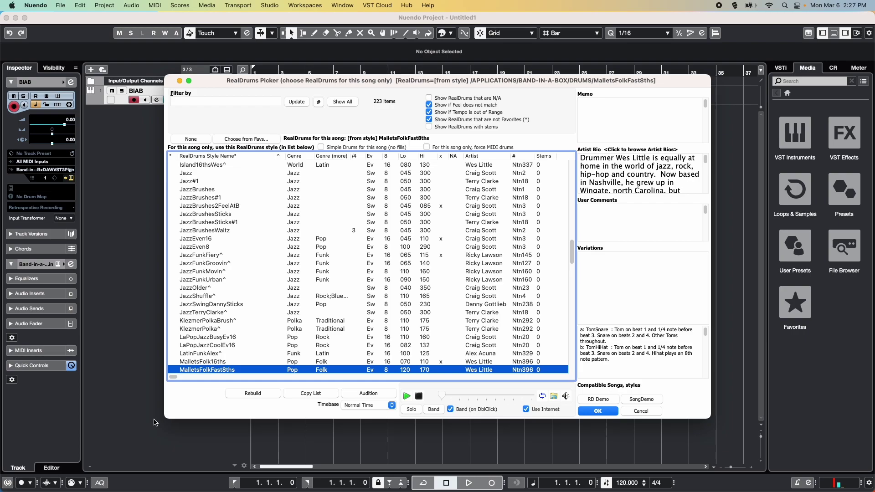
# Turn off the feel and tempo filters, then choose NashvilleRadioPop8ths^ with All Stems enabled.
pyautogui.click(429, 127)
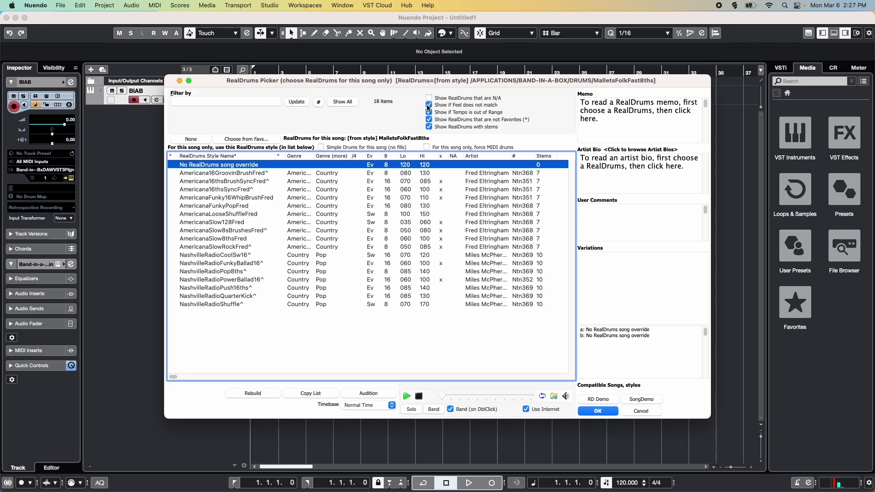
pyautogui.click(429, 106)
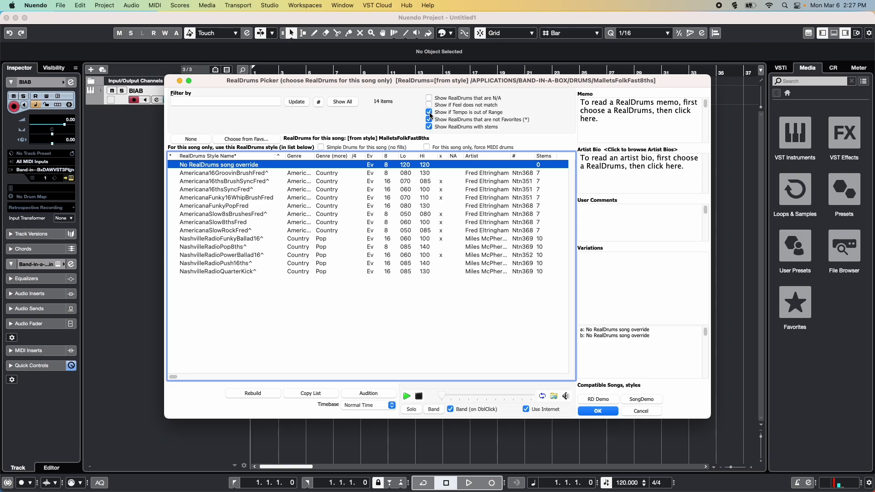
pyautogui.click(430, 112)
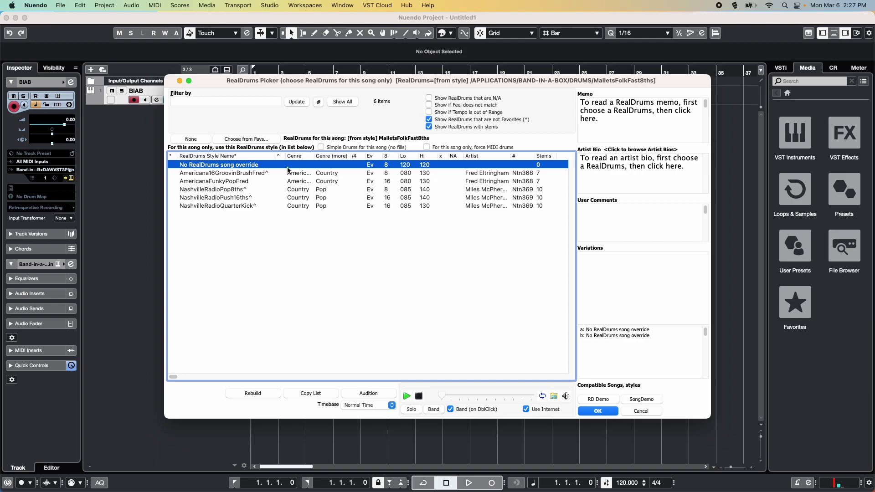
pyautogui.doubleClick(254, 192)
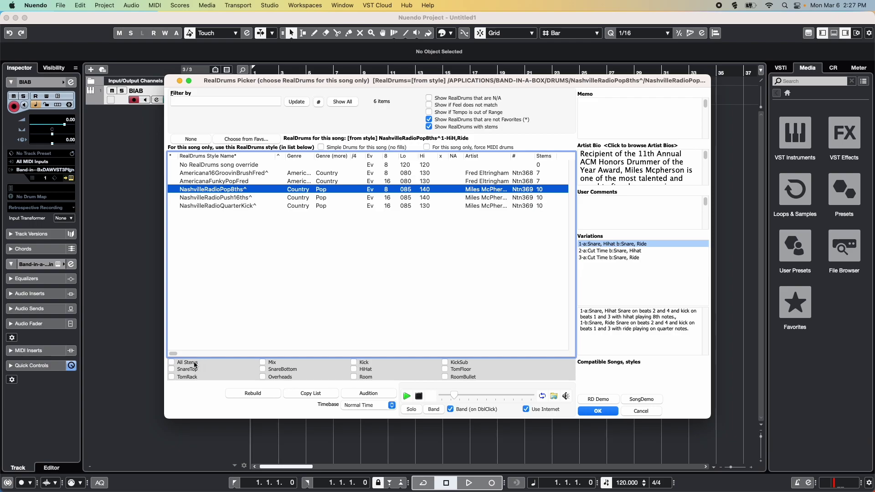
pyautogui.click(172, 362)
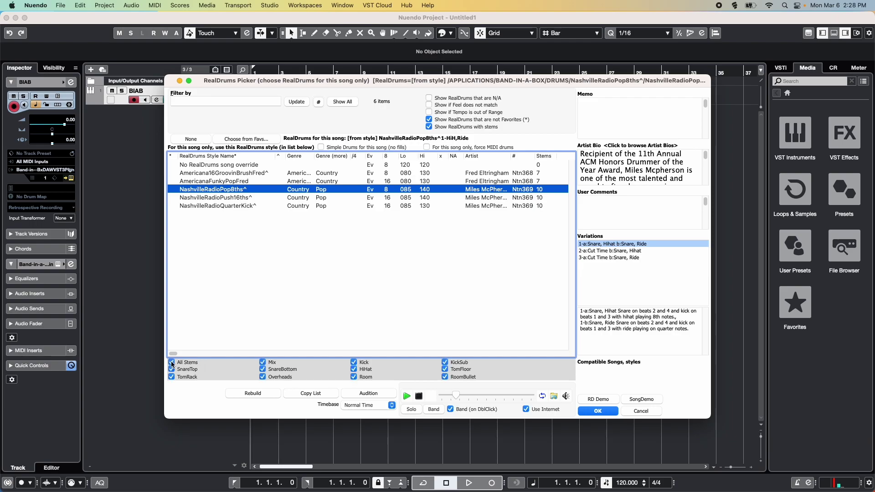
pyautogui.click(614, 412)
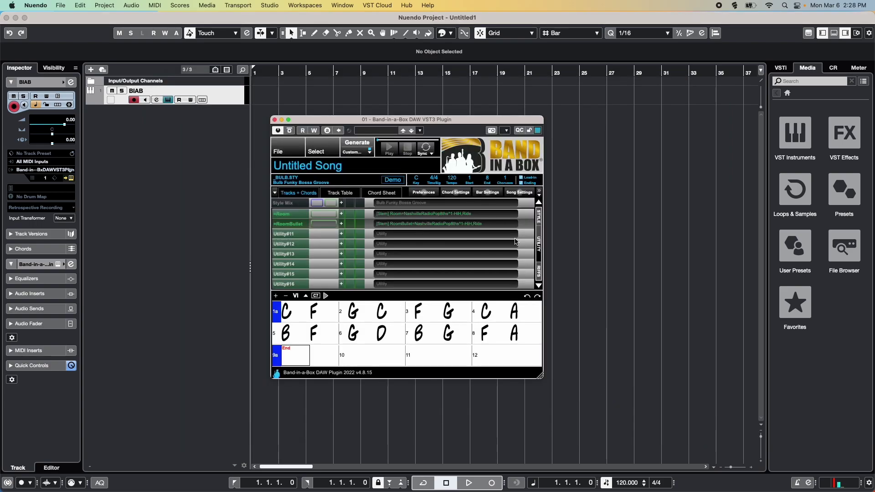
# Show the plugin's style tracks and verify the song tempo is 130.
pyautogui.click(539, 232)
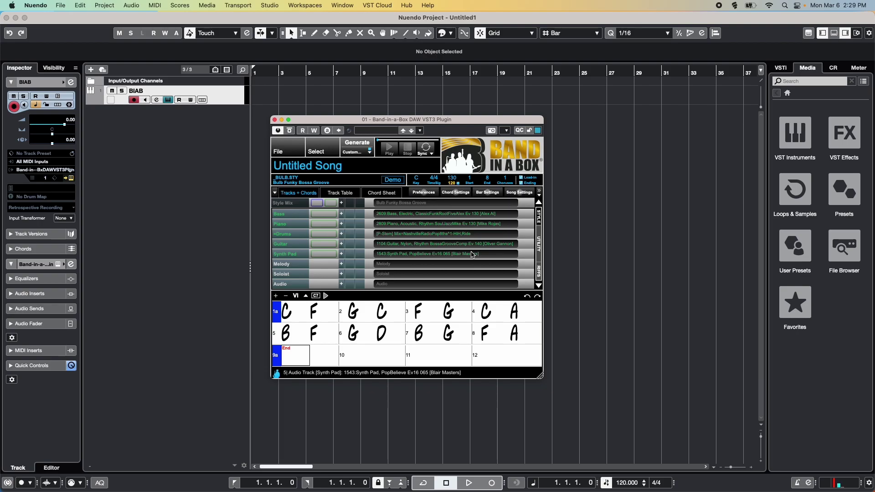
pyautogui.click(459, 186)
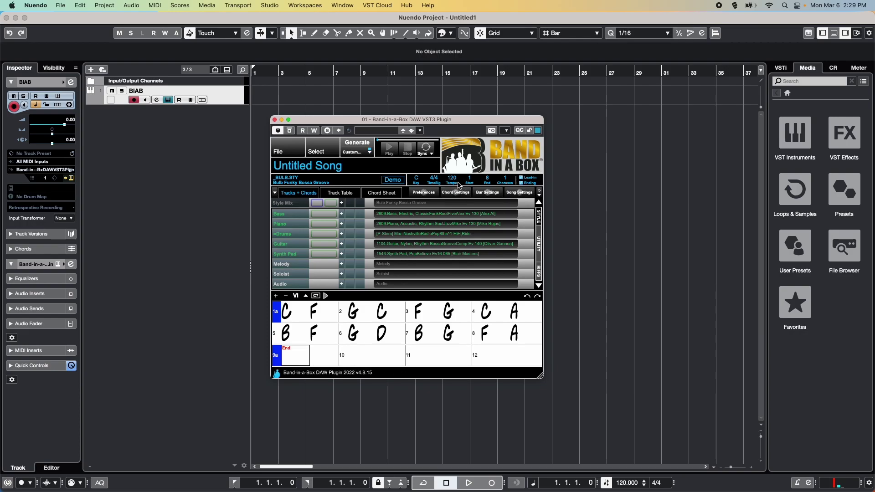
pyautogui.click(460, 186)
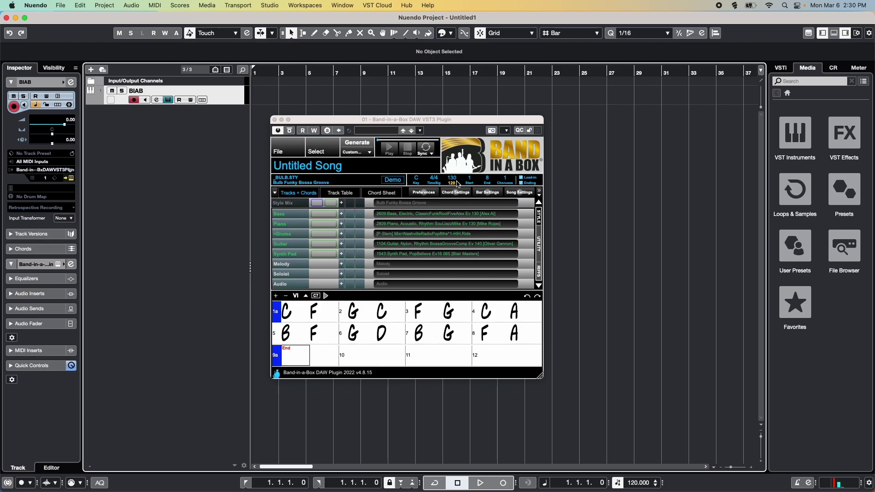
# Set the project tempo to 130 and check the 4/4 time signature.
pyautogui.click(634, 484)
pyautogui.write('130')
pyautogui.press('Return')
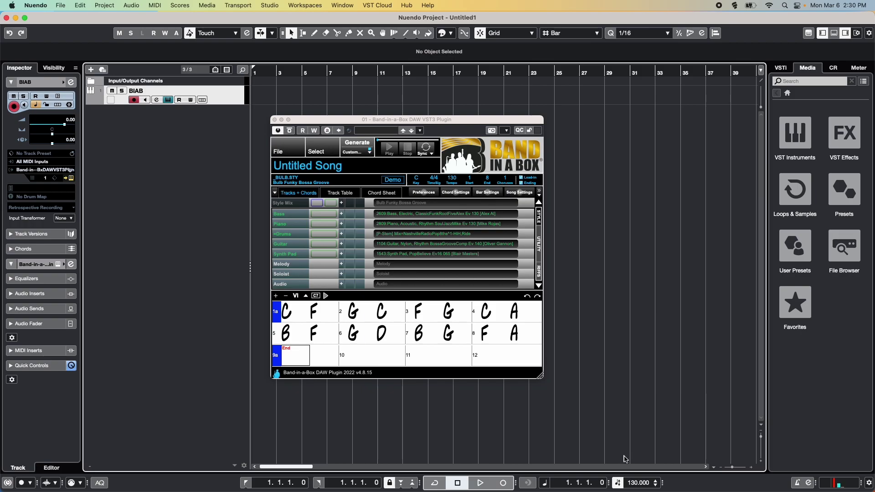
pyautogui.click(663, 486)
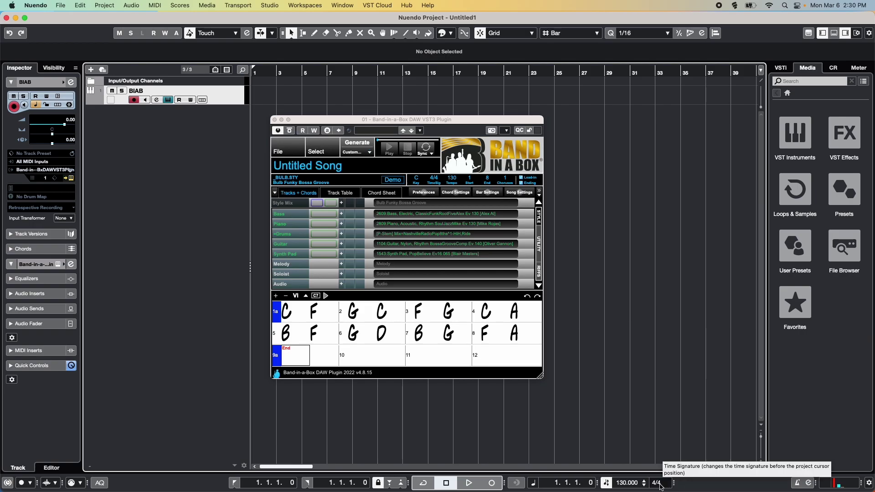
pyautogui.click(659, 483)
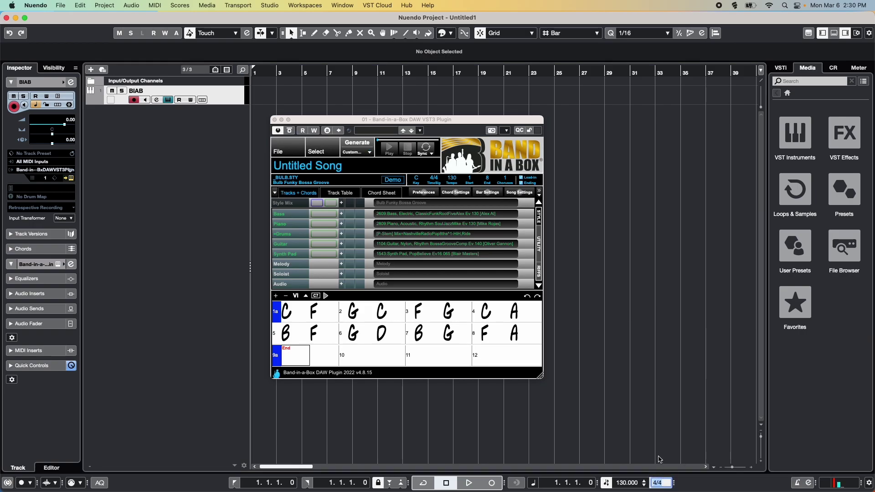
pyautogui.click(373, 123)
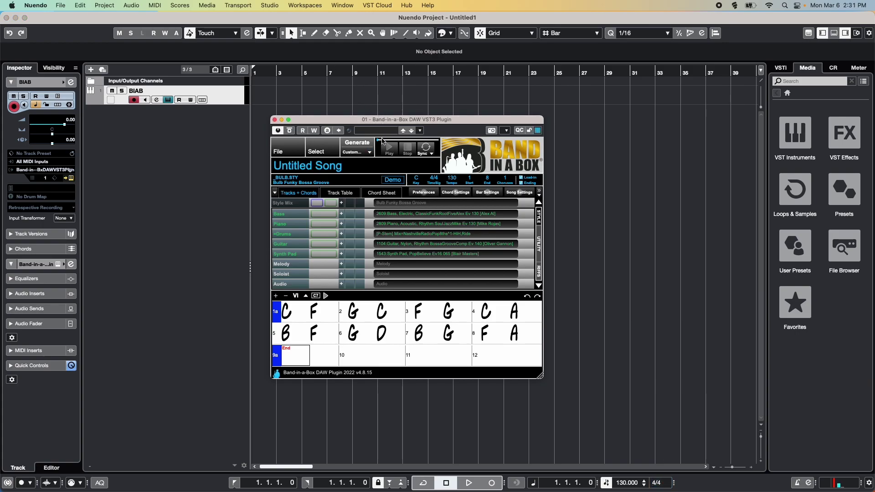
# Generate the bossa song's Band-in-a-Box backing tracks, play them back, then stop.
pyautogui.click(365, 145)
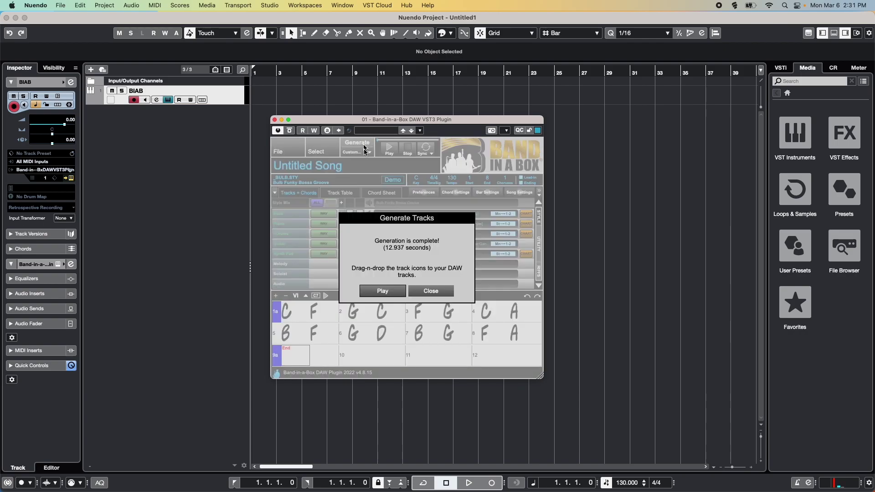
pyautogui.click(394, 292)
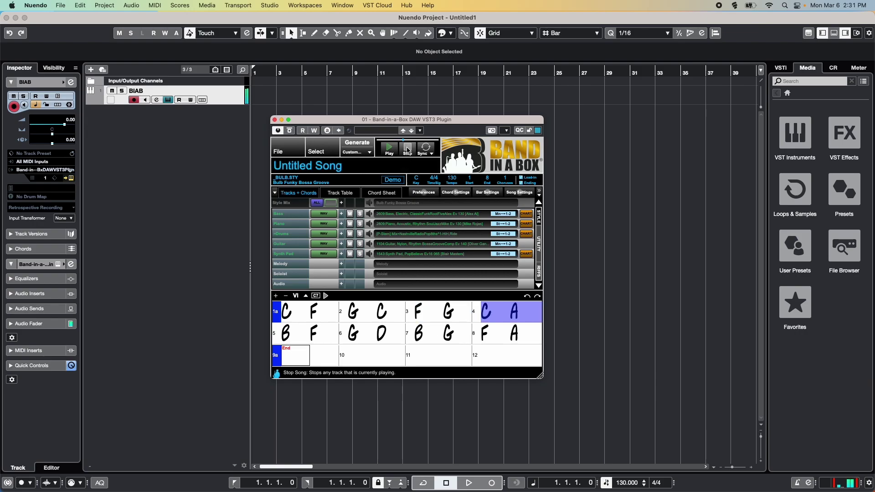
pyautogui.click(408, 150)
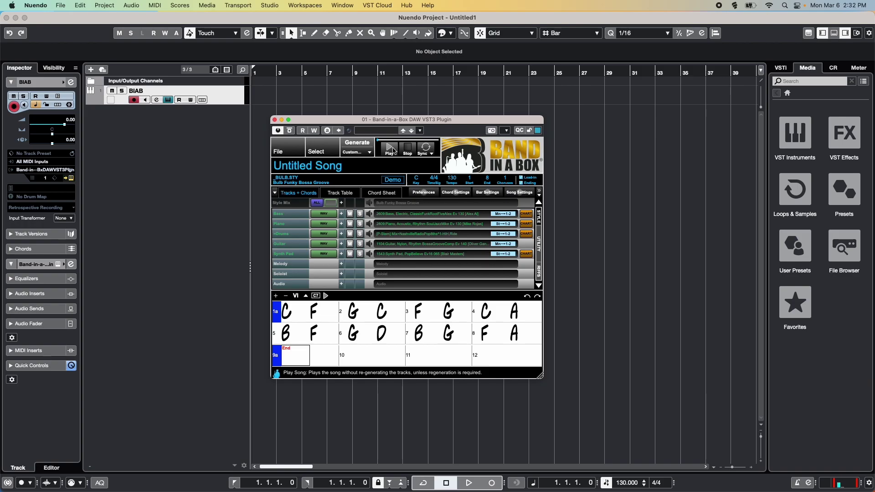
# Audition the bossa song from bar 7, then stop playback and make sure it is silent.
pyautogui.doubleClick(424, 331)
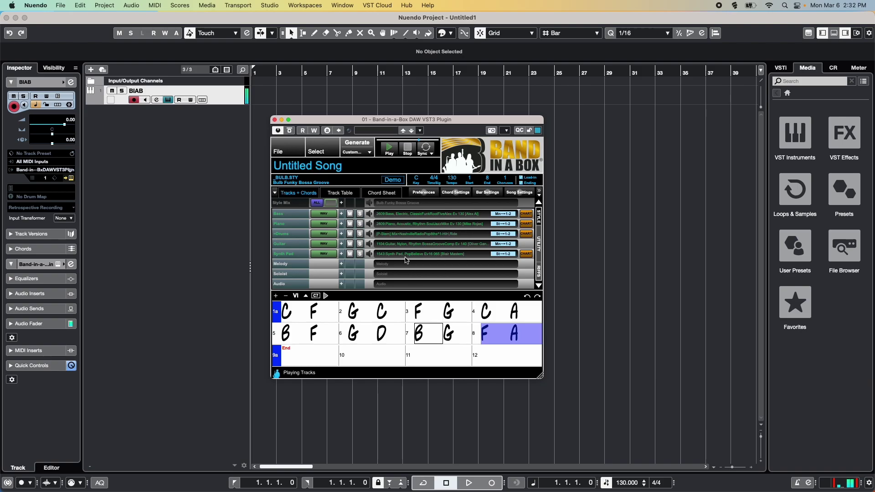
pyautogui.click(408, 147)
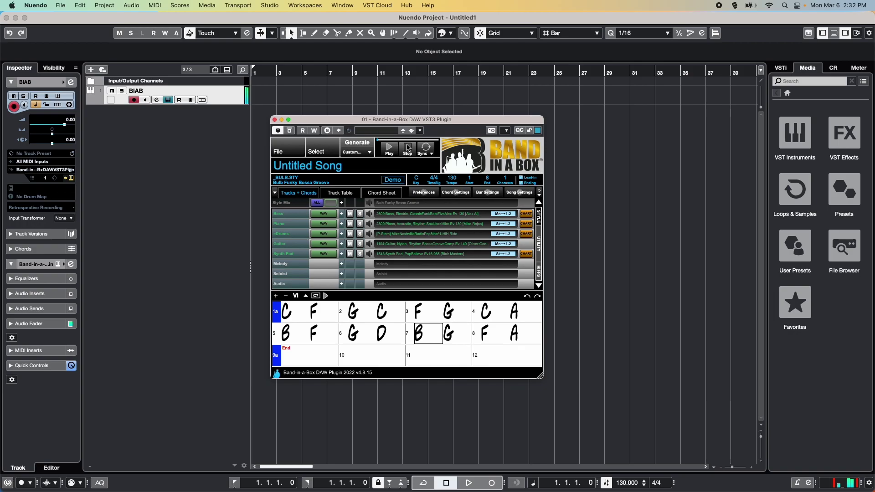
pyautogui.click(408, 148)
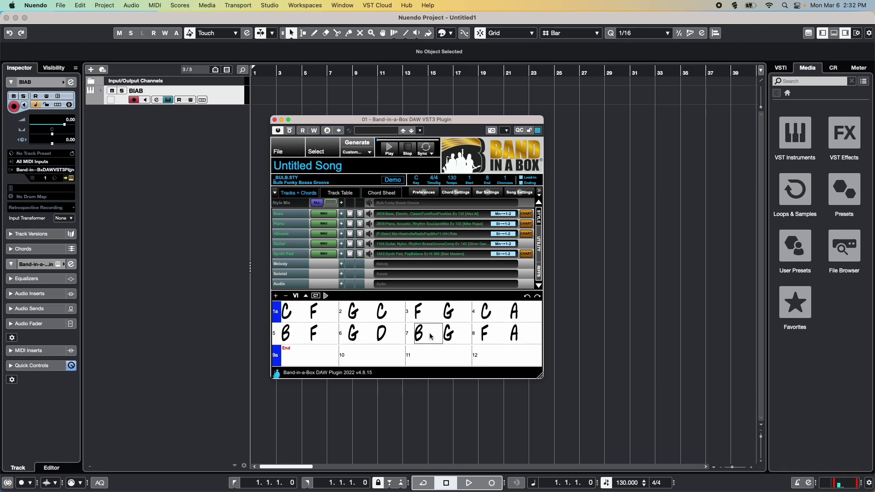
# Pick a RealTrack for the empty Melody slot, filtering the RealTracks list for 'bossa sax'.
pyautogui.click(396, 273)
pyautogui.moveTo(461, 284)
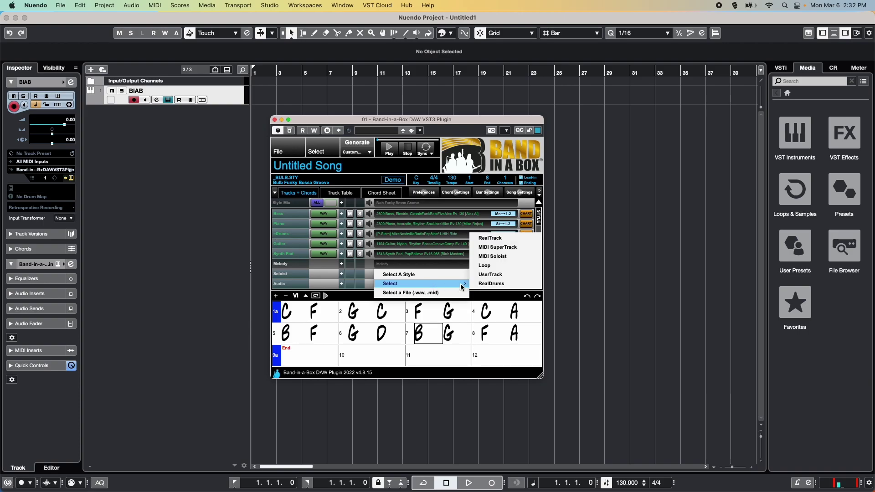
pyautogui.click(501, 238)
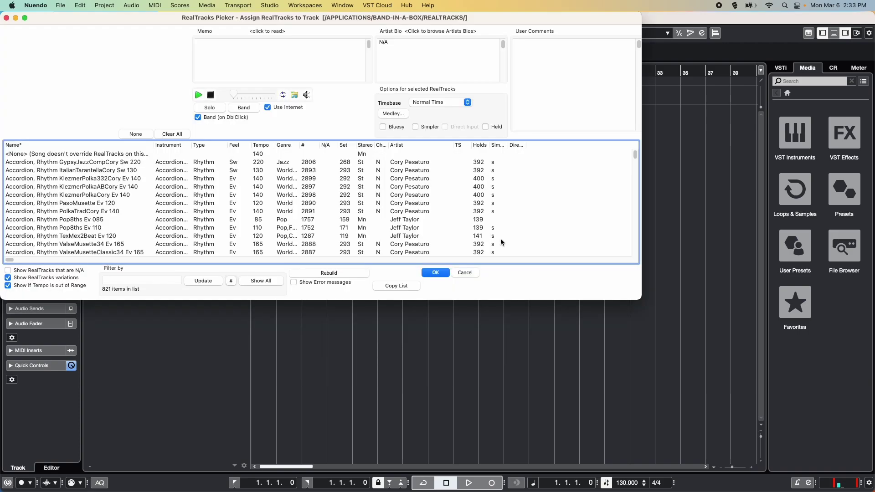
pyautogui.click(114, 279)
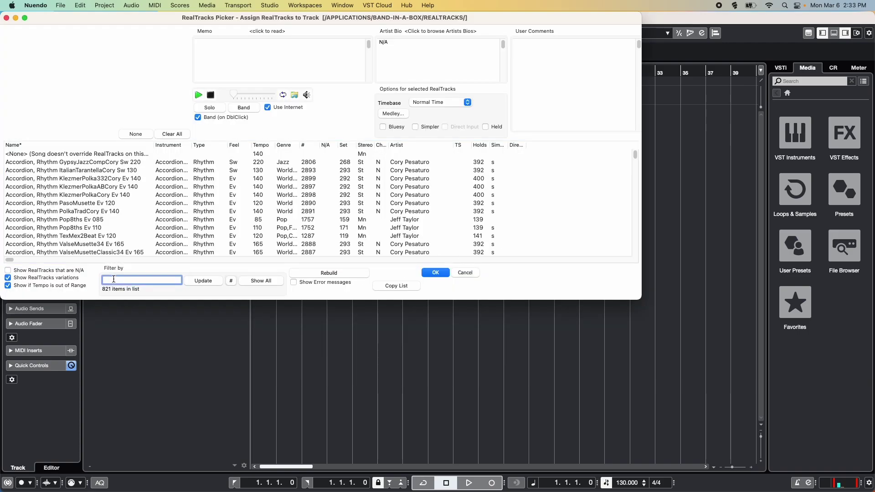
pyautogui.write('bossa sax')
pyautogui.press('Return')
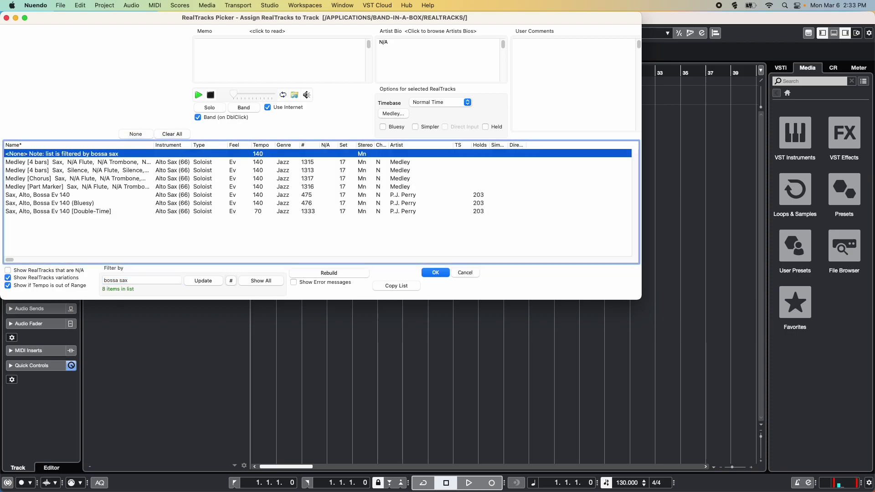
# Audition and assign Sax, Alto, Bossa Ev 140 to the Melody slot, then regenerate.
pyautogui.doubleClick(70, 197)
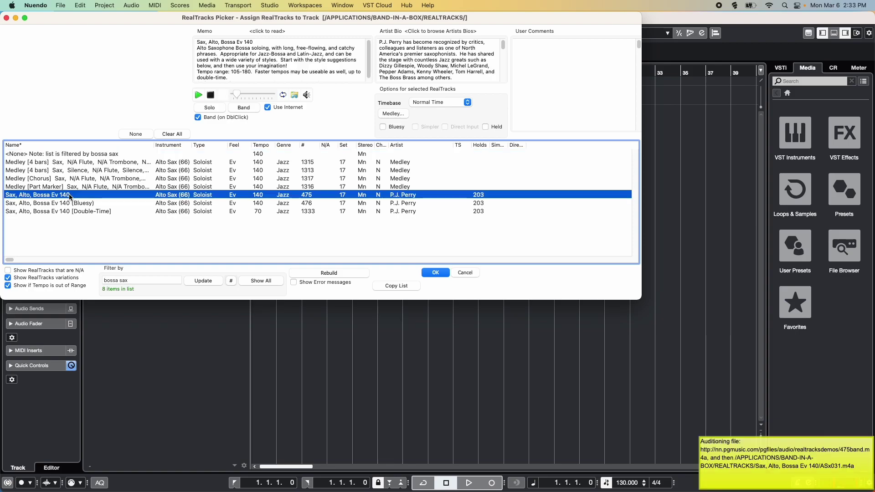
pyautogui.click(211, 96)
pyautogui.click(445, 274)
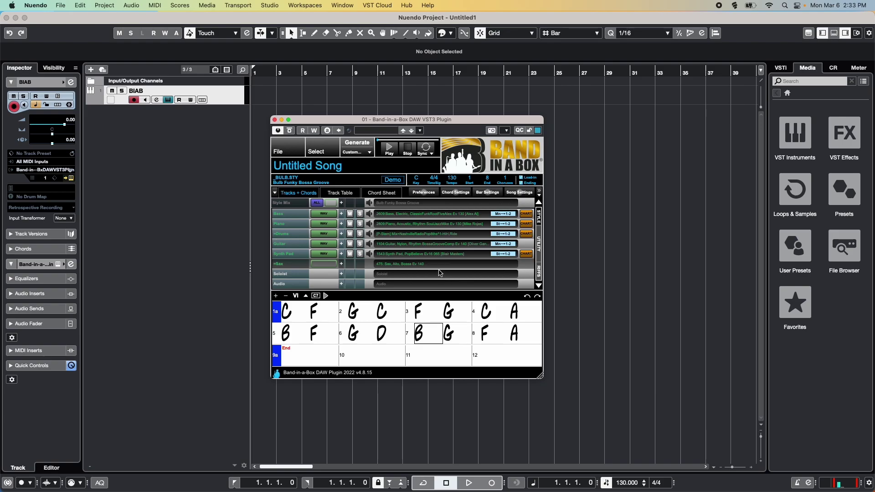
pyautogui.click(389, 179)
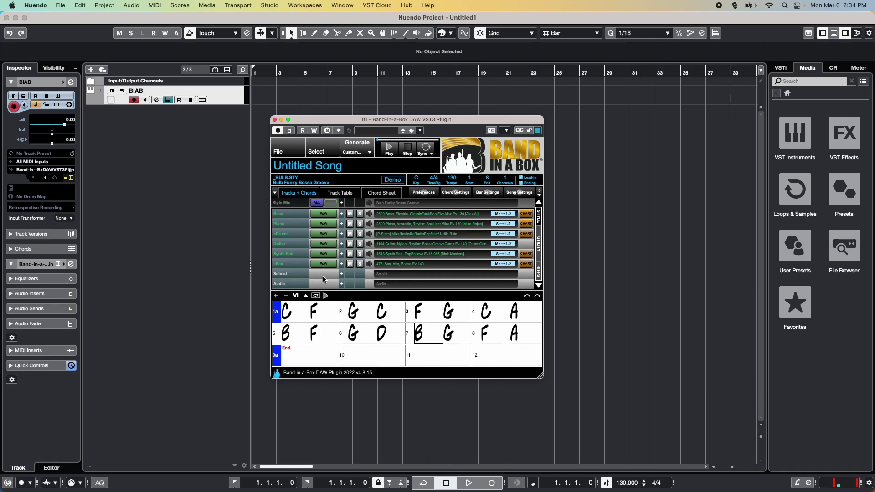
# Drag the Style Mix WAV audio from Band-in-a-Box into Nuendo's track list below BIAB.
pyautogui.moveTo(324, 214); pyautogui.dragTo(153, 126)
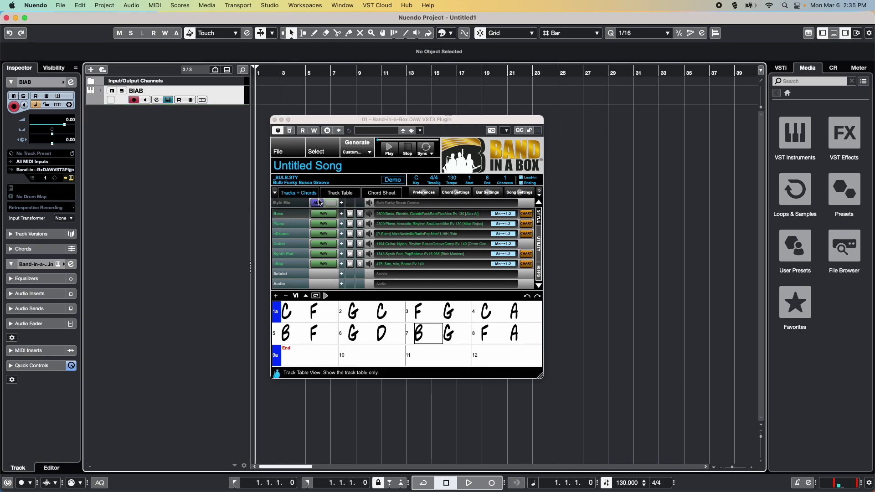
pyautogui.moveTo(318, 203); pyautogui.dragTo(201, 153)
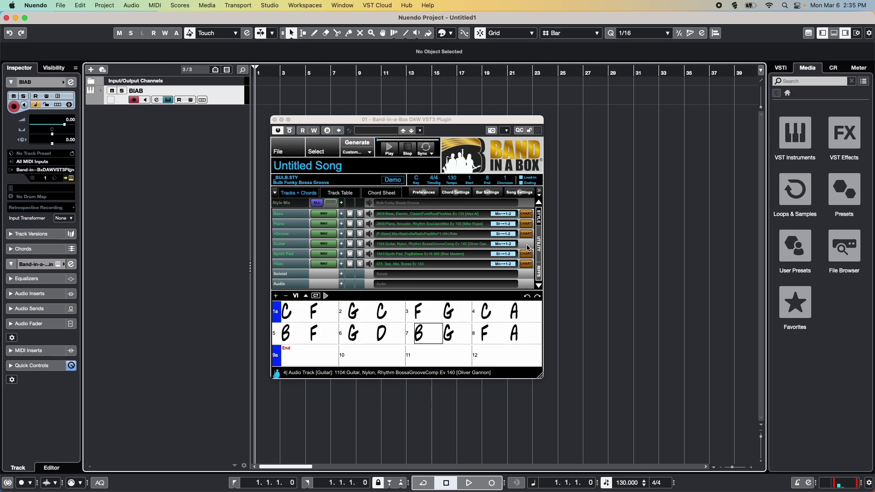
# Drop the audio below BIAB onto different tracks, copying all files to the project folder.
pyautogui.moveTo(324, 203); pyautogui.dragTo(196, 146)
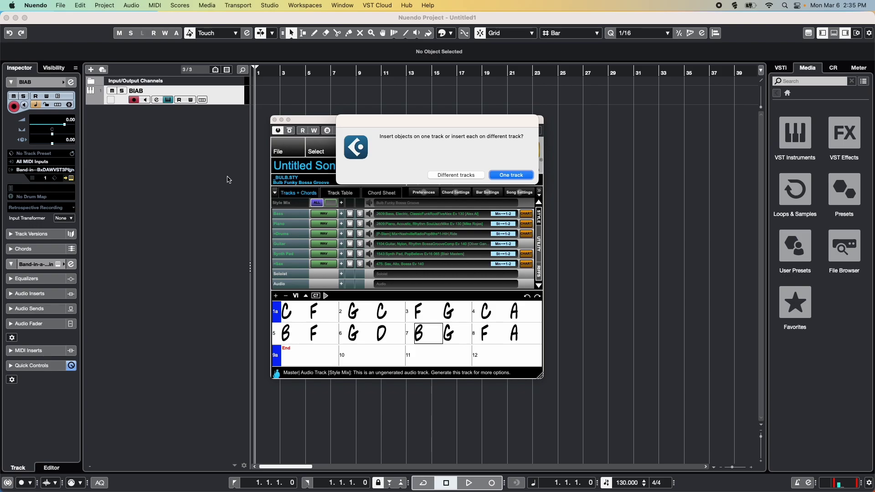
pyautogui.click(448, 175)
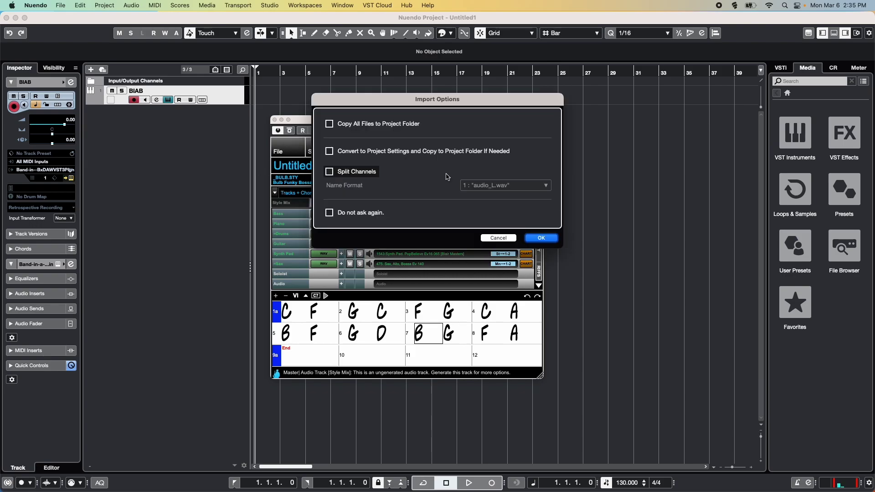
pyautogui.click(361, 125)
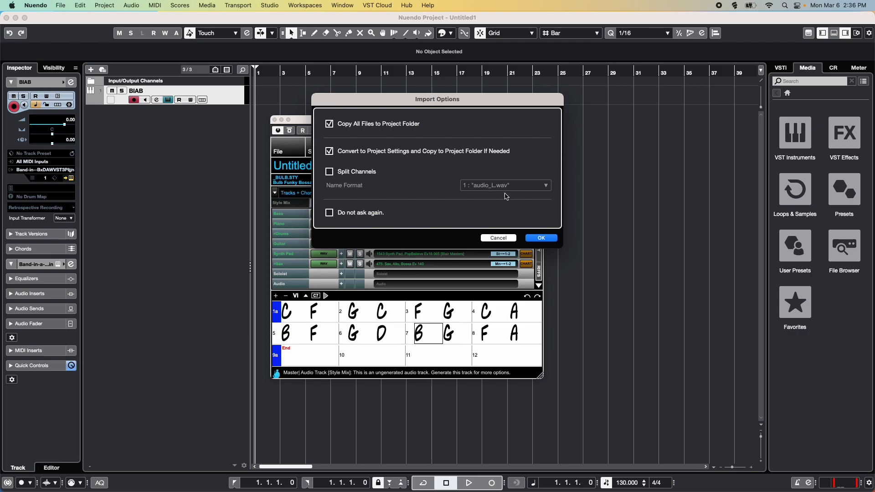
# Confirm the import options, then move the Band-in-a-Box window right to reveal the imported tracks.
pyautogui.click(551, 238)
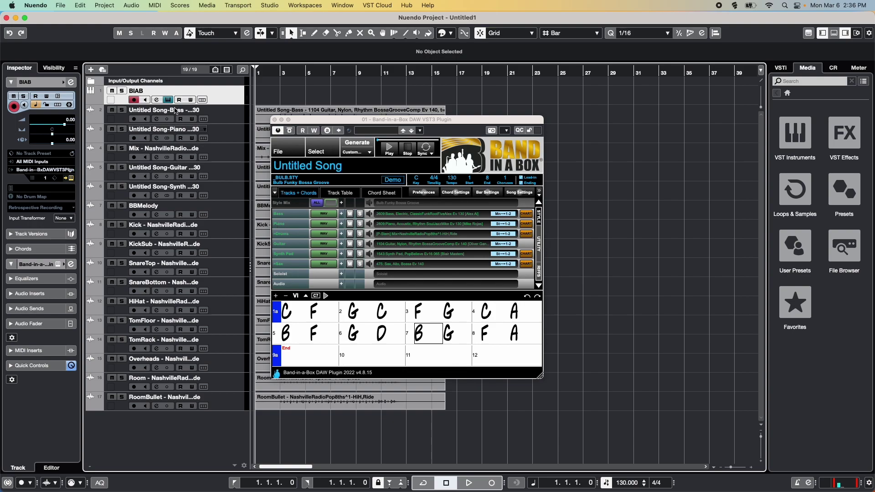
pyautogui.moveTo(317, 120); pyautogui.dragTo(575, 133)
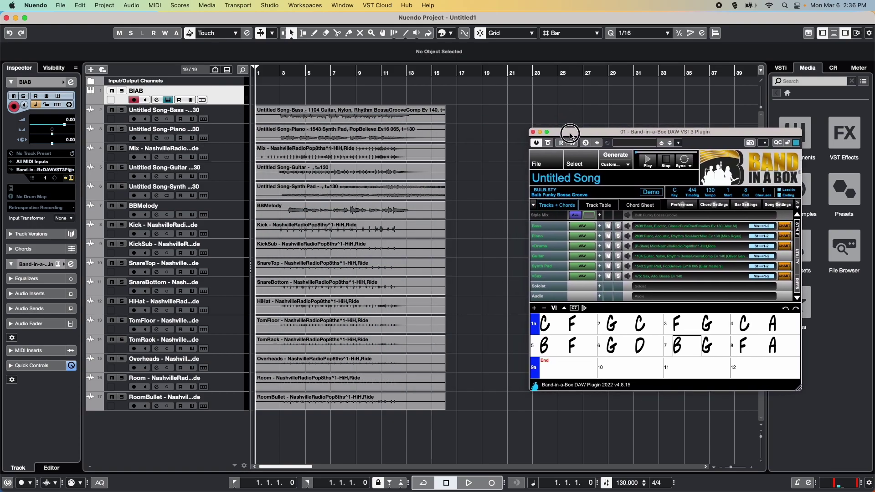